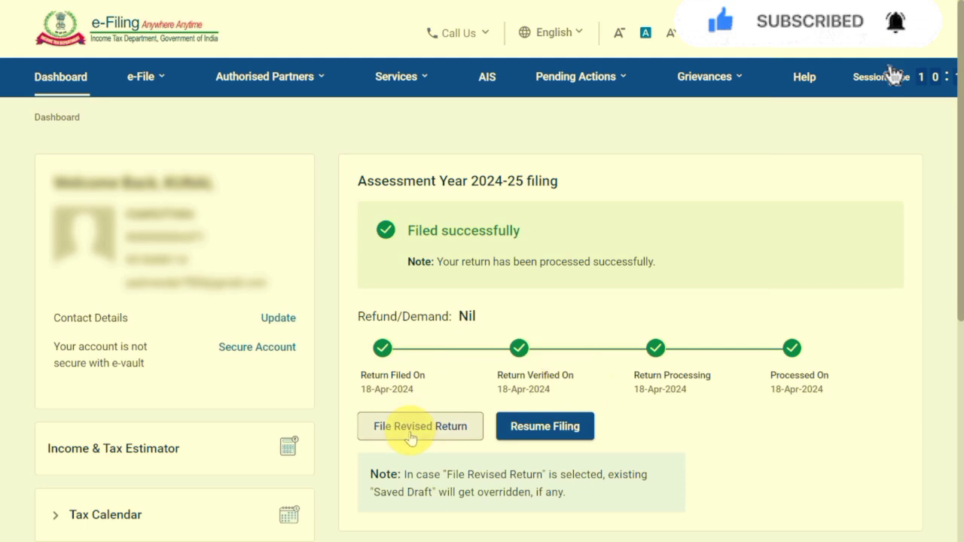
Start filing a revised return for assessment year 2024-25 with Online as the mode of filing.
{"action": "left_click", "coordinate": [410, 436]}
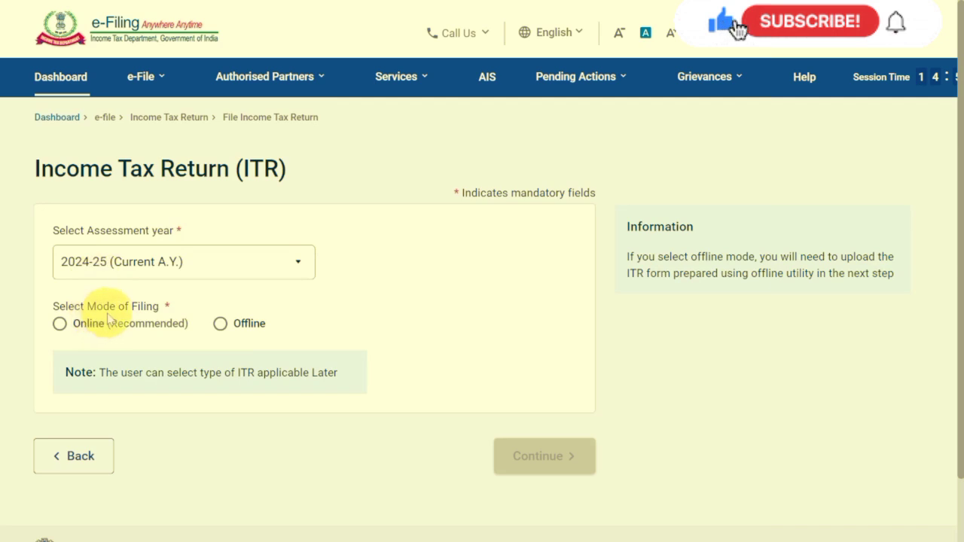
{"action": "left_click", "coordinate": [59, 324]}
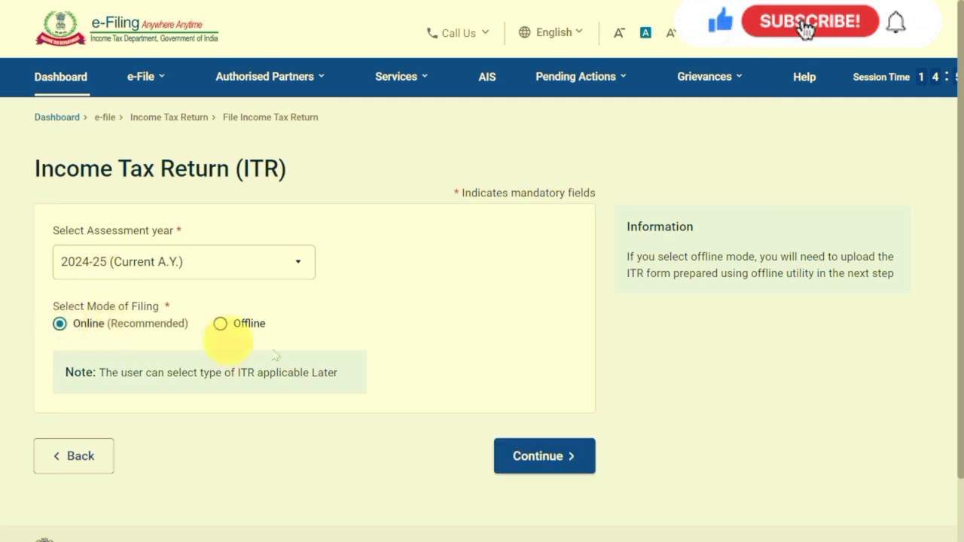
{"action": "left_click", "coordinate": [544, 463]}
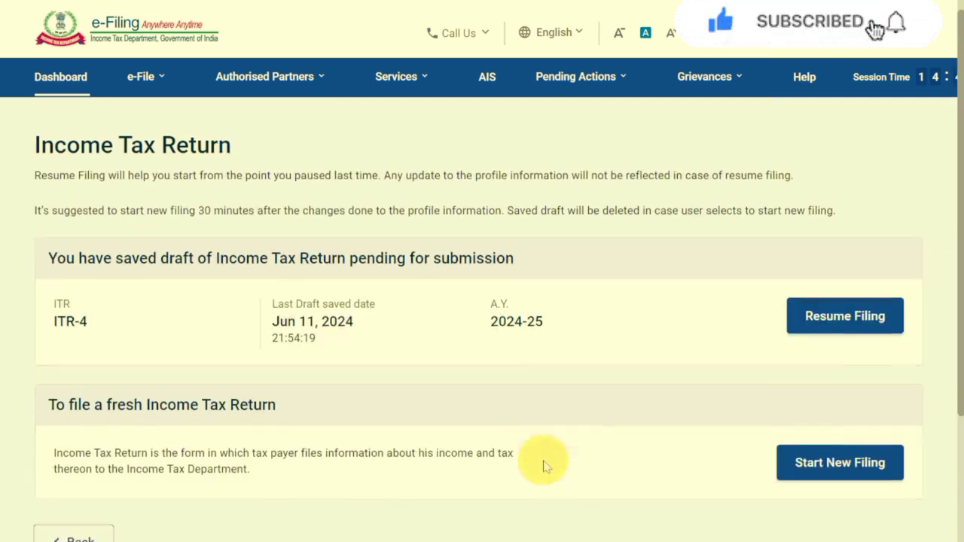
Start a new filing instead of resuming the saved draft, and continue with Individual as the applicable status.
{"action": "scroll", "coordinate": [544, 464], "scroll_direction": "down", "scroll_amount": 3}
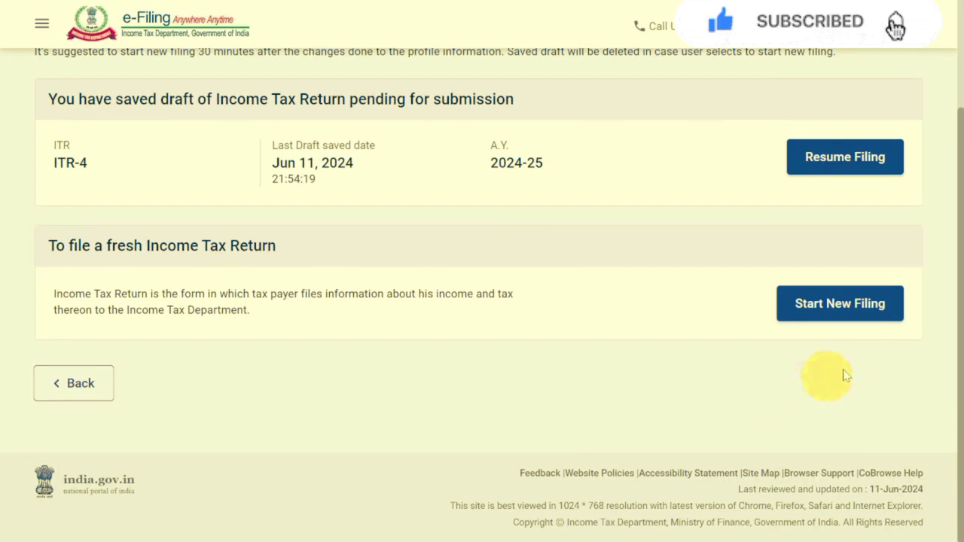
{"action": "left_click", "coordinate": [848, 316]}
{"action": "left_click", "coordinate": [95, 274]}
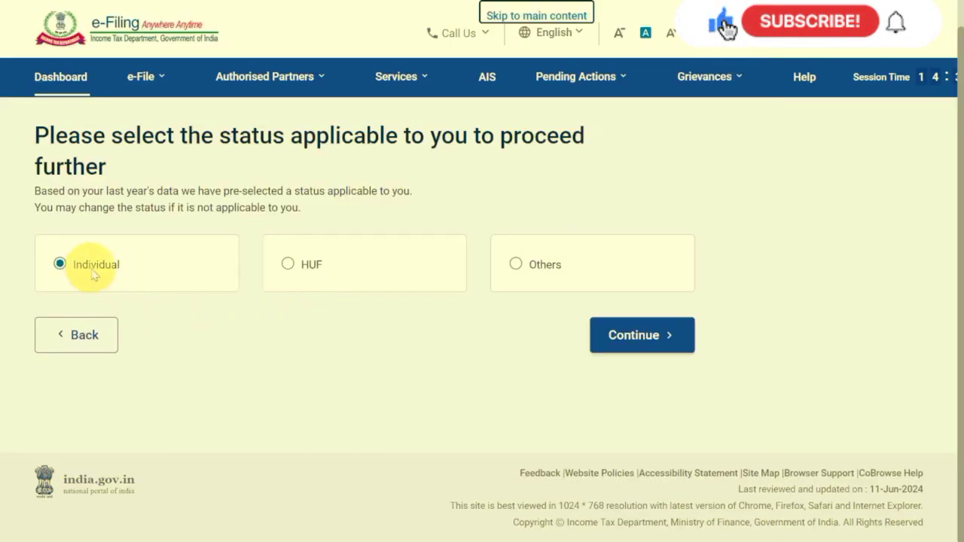
{"action": "left_click", "coordinate": [661, 343]}
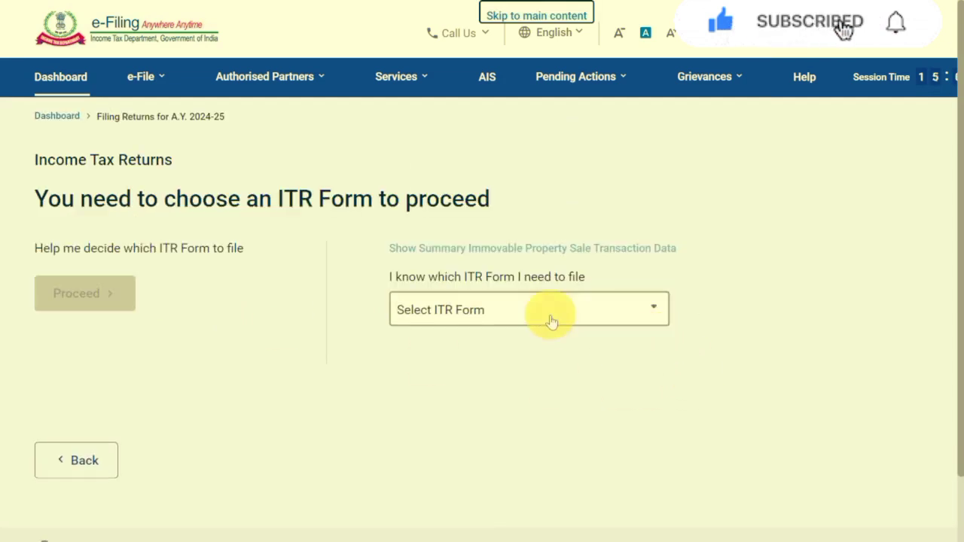
Check the incomes in the ITR computation PDF, return to the e-filing portal and proceed with form ITR-4.
{"action": "left_click", "coordinate": [554, 309]}
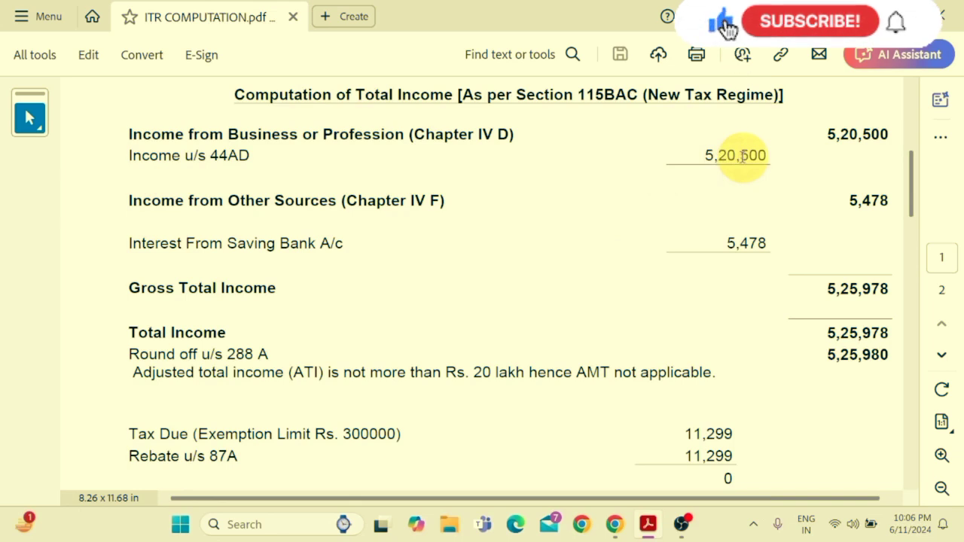
{"action": "scroll", "coordinate": [742, 156], "scroll_direction": "down", "scroll_amount": 1}
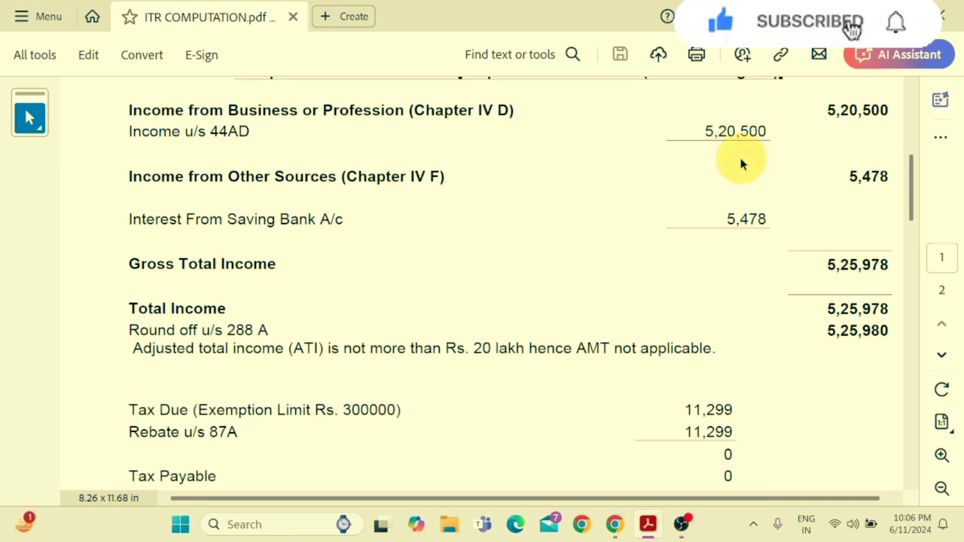
{"action": "key", "text": "alt+Tab"}
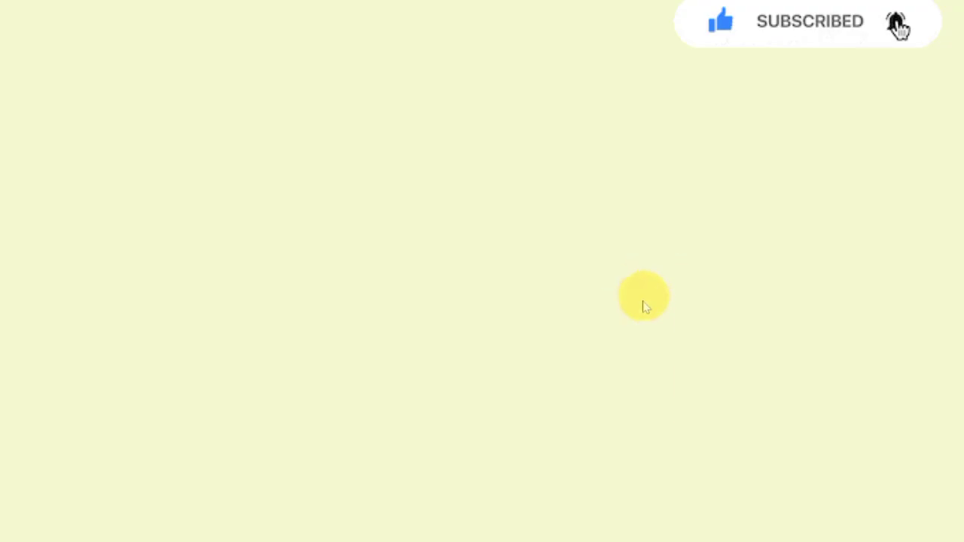
{"action": "scroll", "coordinate": [595, 413], "scroll_direction": "down", "scroll_amount": 2}
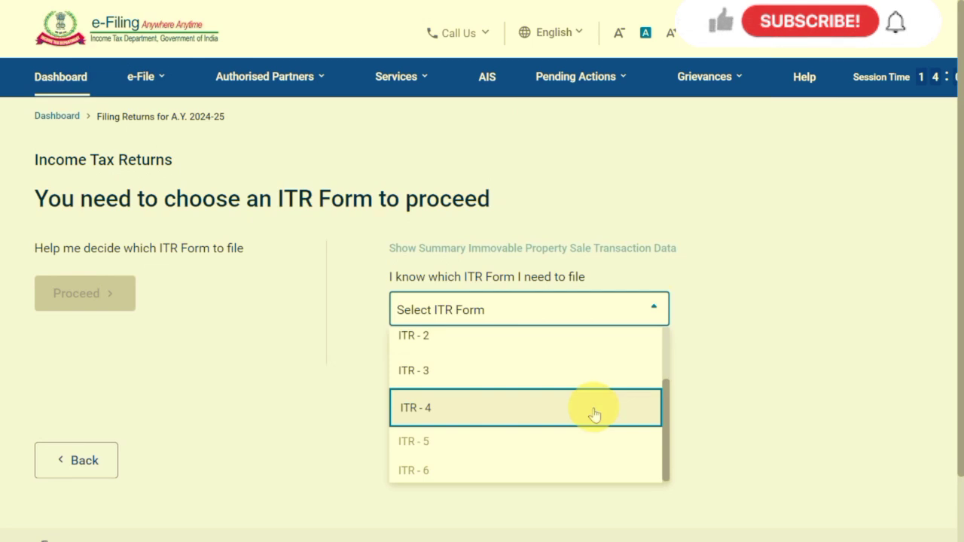
{"action": "left_click", "coordinate": [594, 413]}
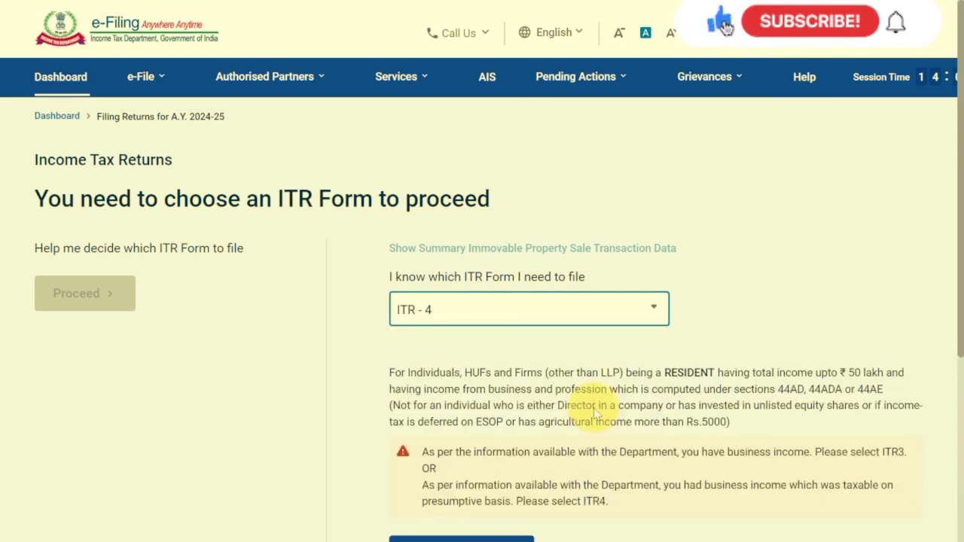
{"action": "scroll", "coordinate": [595, 412], "scroll_direction": "down", "scroll_amount": 3}
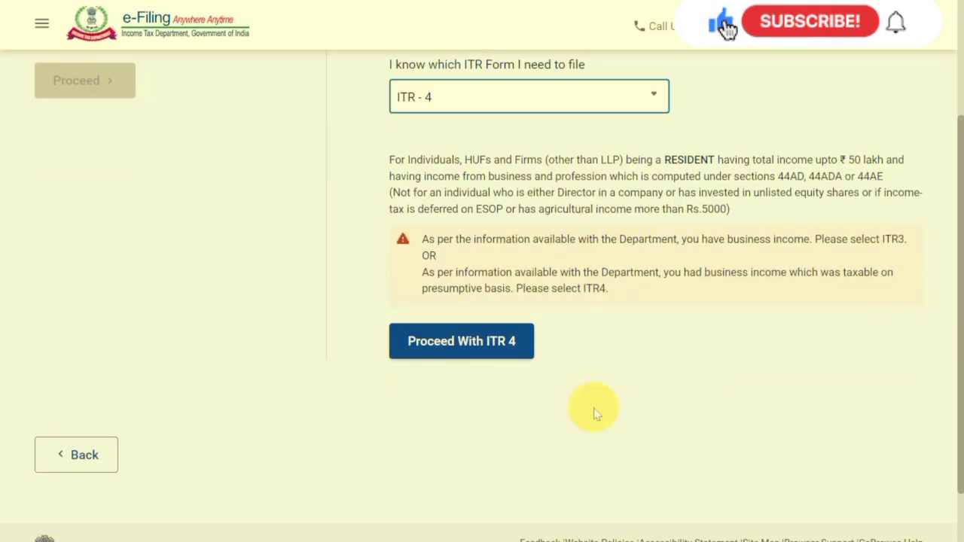
{"action": "left_click", "coordinate": [472, 351]}
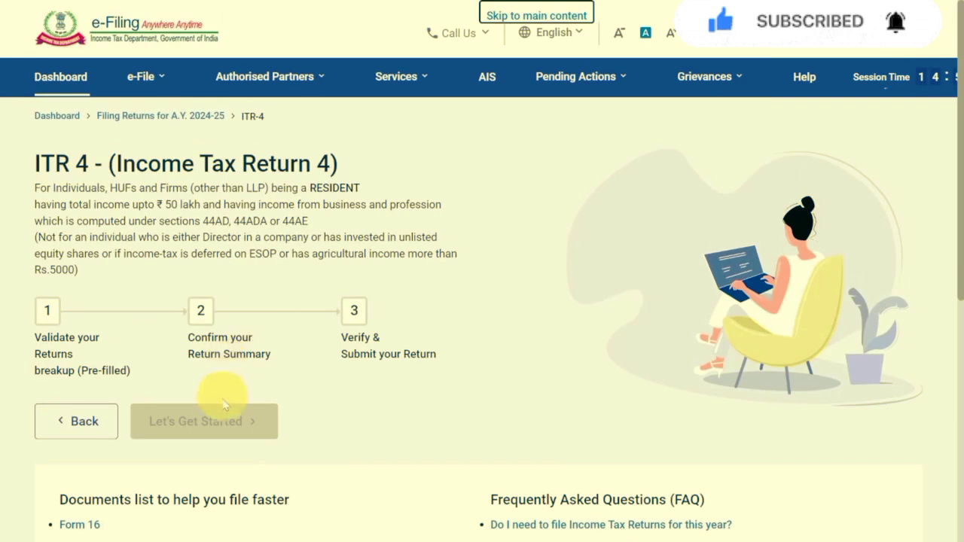
Get started with ITR-4 and give "Taxable income is more than basic exemption limit" as the reason for filing.
{"action": "left_click", "coordinate": [218, 419]}
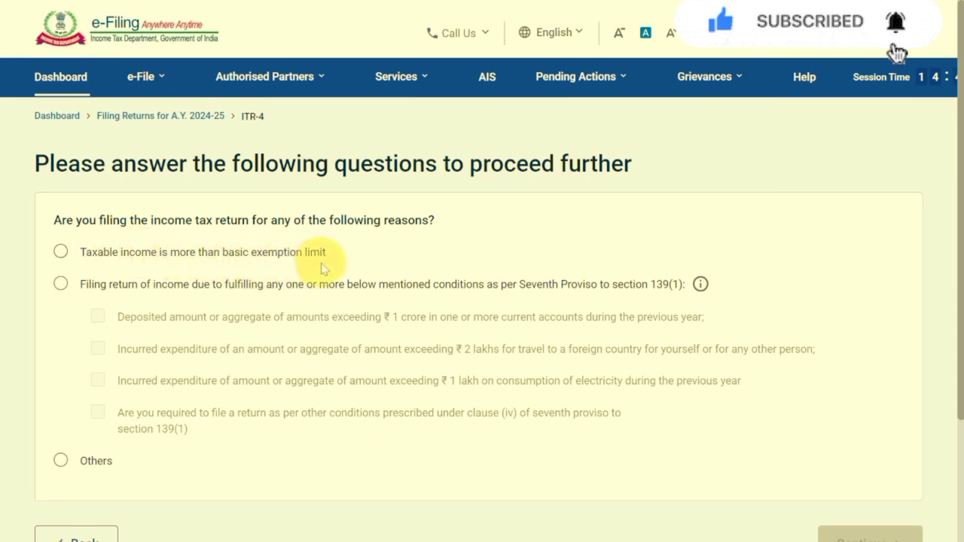
{"action": "left_click", "coordinate": [61, 252]}
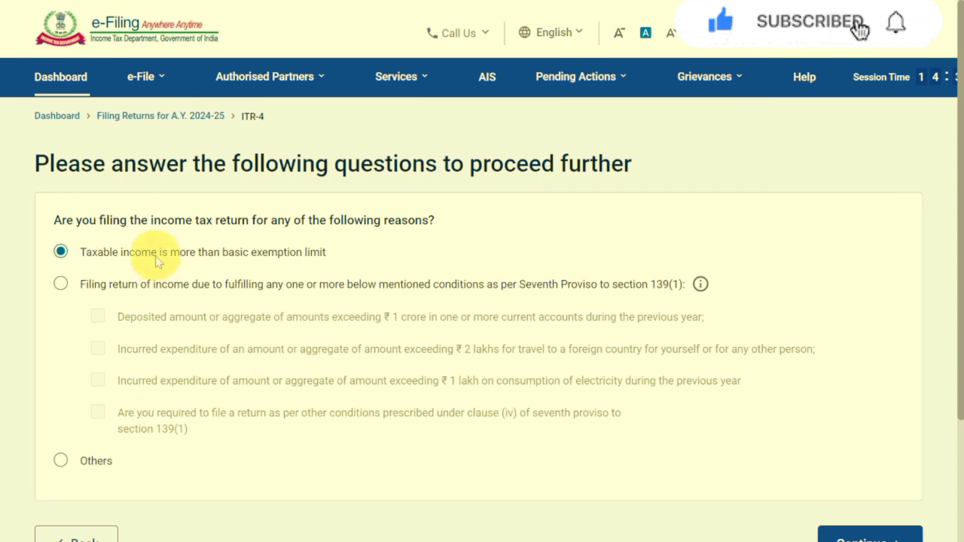
{"action": "scroll", "coordinate": [667, 334], "scroll_direction": "down", "scroll_amount": 2}
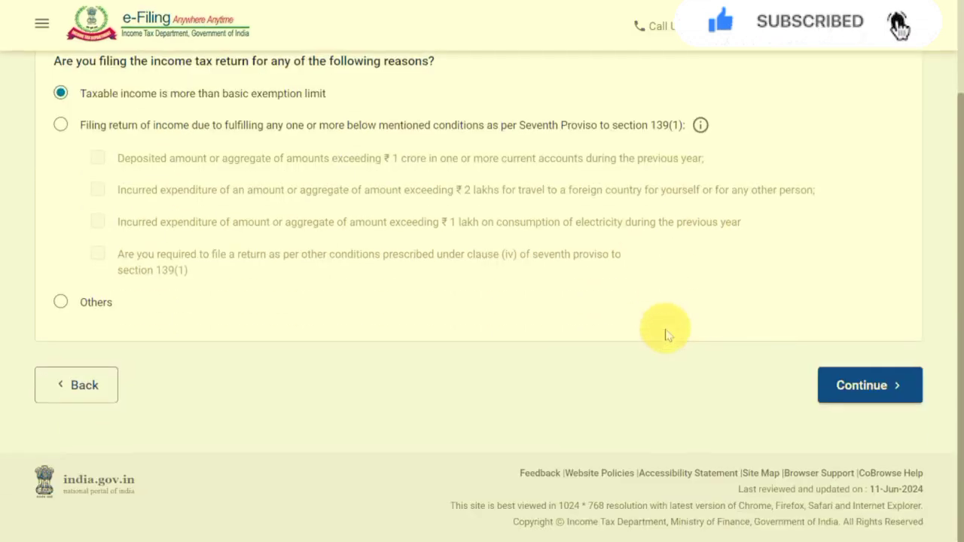
{"action": "left_click", "coordinate": [865, 386]}
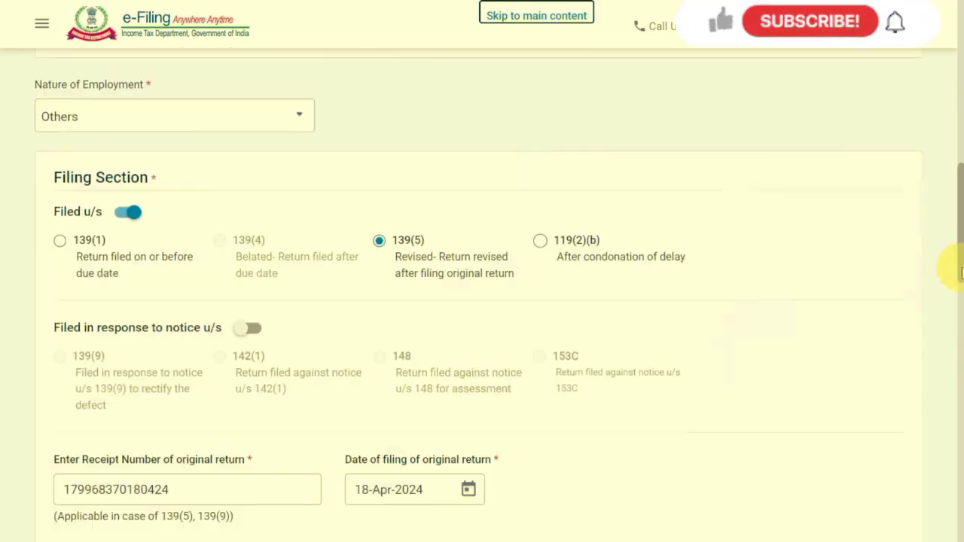
In Personal Information, set the nature of employment to "Not Applicable (eg. Family pension etc)" and accept the salary schedule notice.
{"action": "left_click_drag", "start_coordinate": [963, 267], "coordinate": [961, 265]}
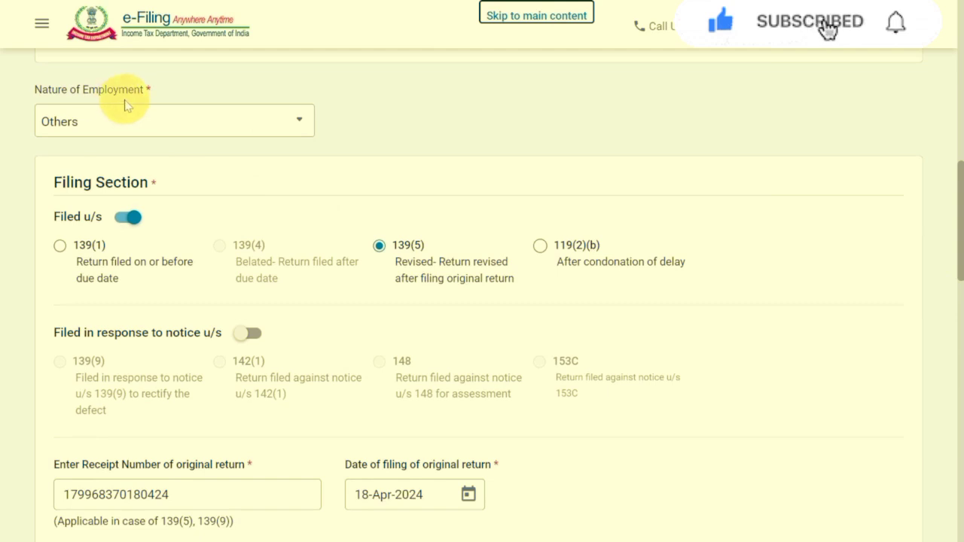
{"action": "left_click", "coordinate": [129, 130]}
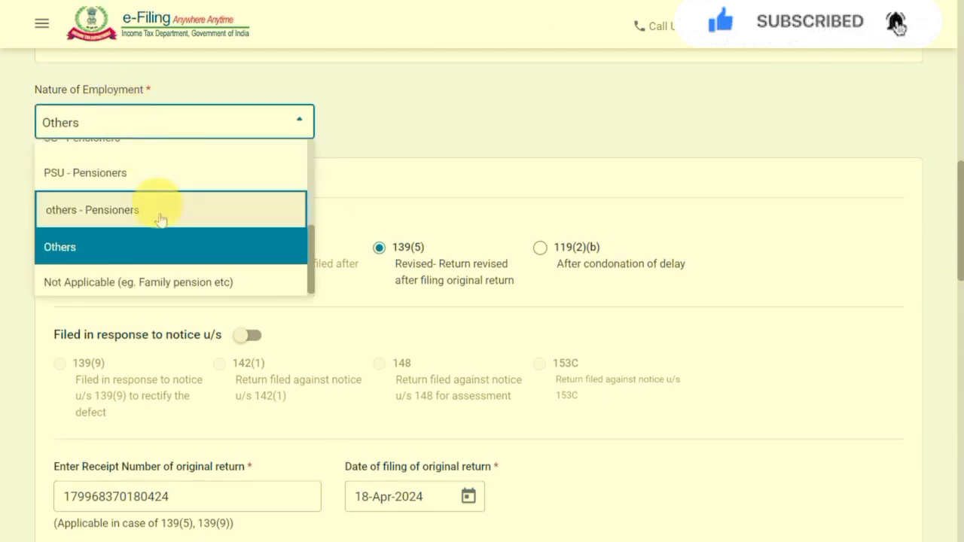
{"action": "scroll", "coordinate": [166, 232], "scroll_direction": "up", "scroll_amount": 5}
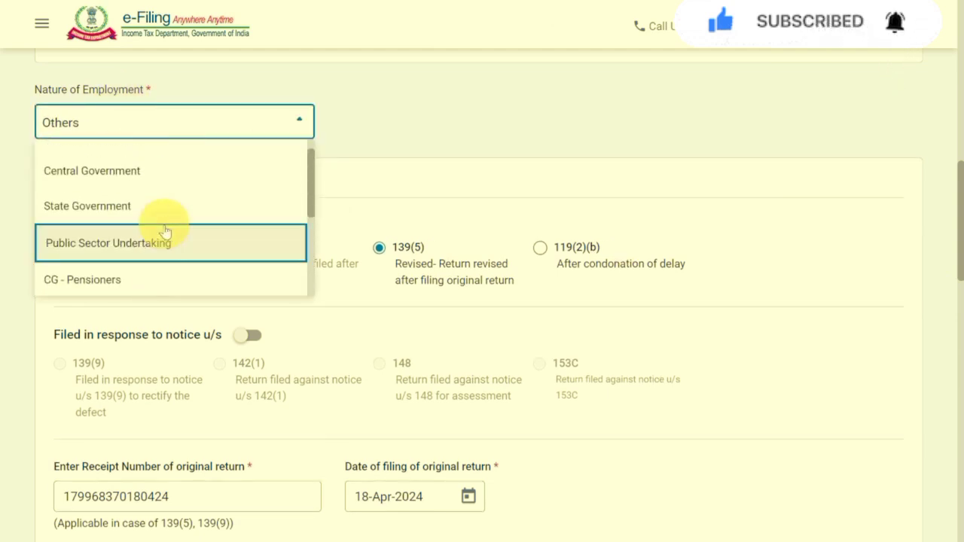
{"action": "scroll", "coordinate": [166, 231], "scroll_direction": "up", "scroll_amount": 1}
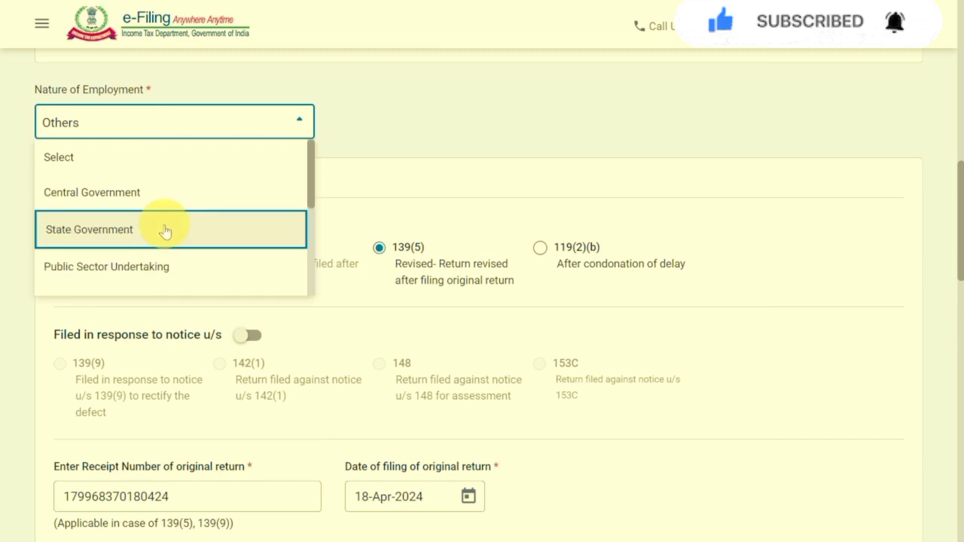
{"action": "scroll", "coordinate": [166, 231], "scroll_direction": "down", "scroll_amount": 5}
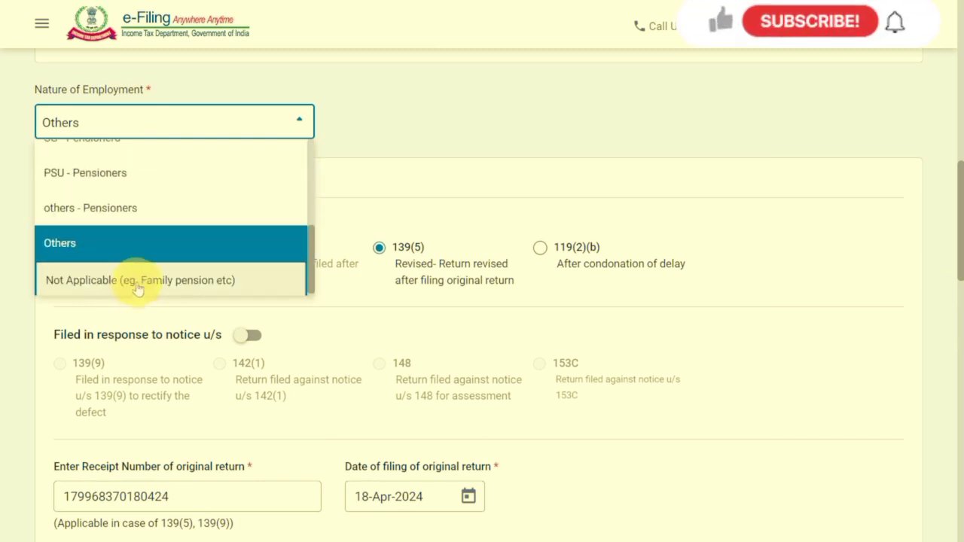
{"action": "left_click", "coordinate": [138, 281]}
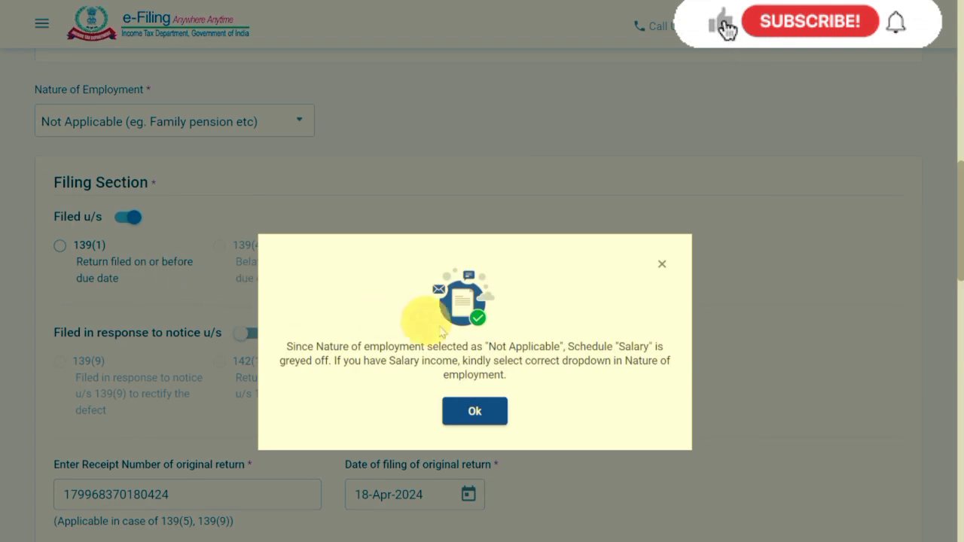
{"action": "left_click", "coordinate": [477, 411]}
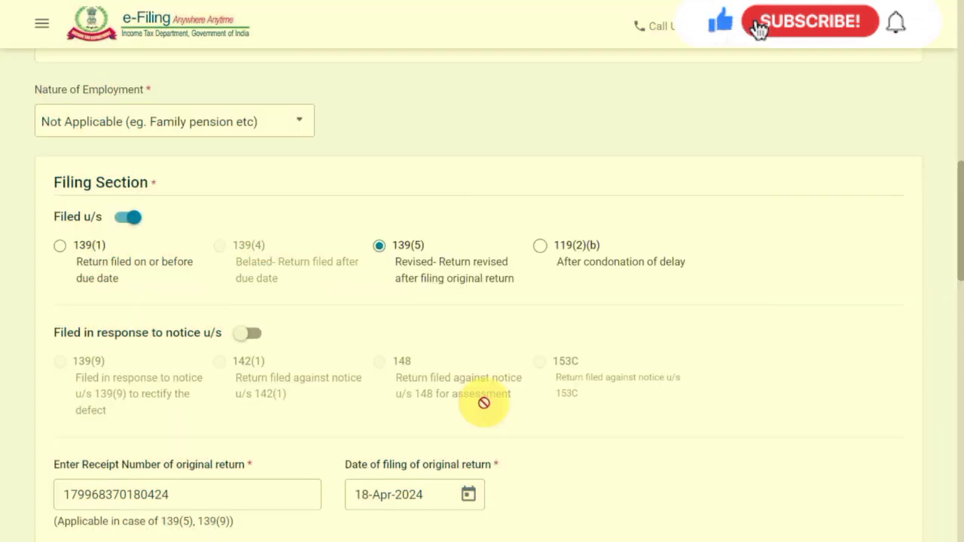
Review the filing section and bank details, answer No to filing by a representative assessee, and confirm the personal information.
{"action": "scroll", "coordinate": [484, 403], "scroll_direction": "down", "scroll_amount": 3}
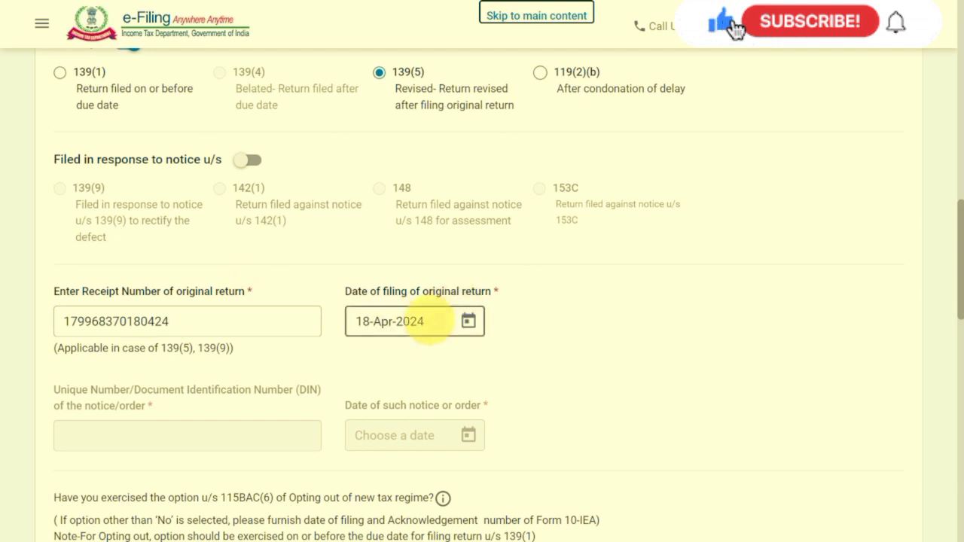
{"action": "scroll", "coordinate": [430, 322], "scroll_direction": "down", "scroll_amount": 5}
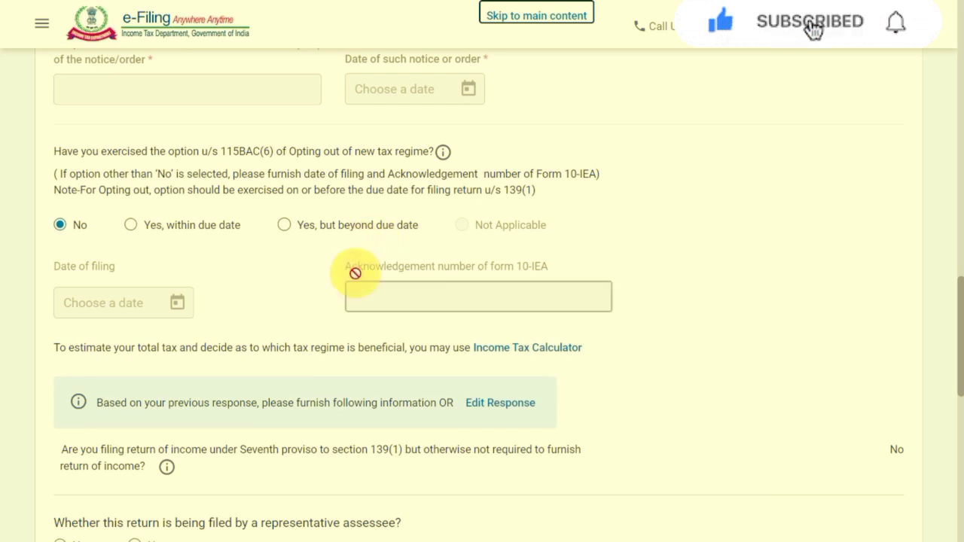
{"action": "scroll", "coordinate": [356, 273], "scroll_direction": "down", "scroll_amount": 2}
{"action": "scroll", "coordinate": [354, 275], "scroll_direction": "down", "scroll_amount": 1}
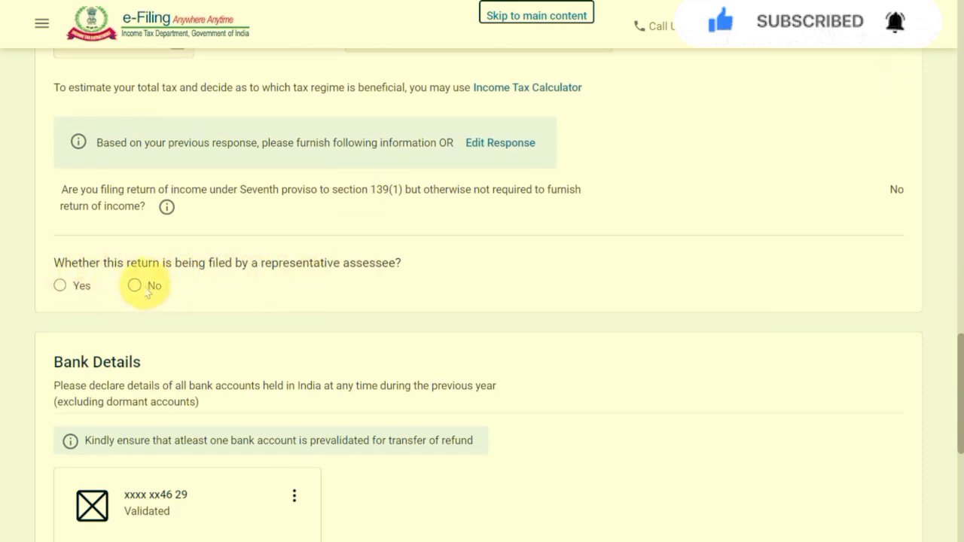
{"action": "scroll", "coordinate": [134, 289], "scroll_direction": "down", "scroll_amount": 3}
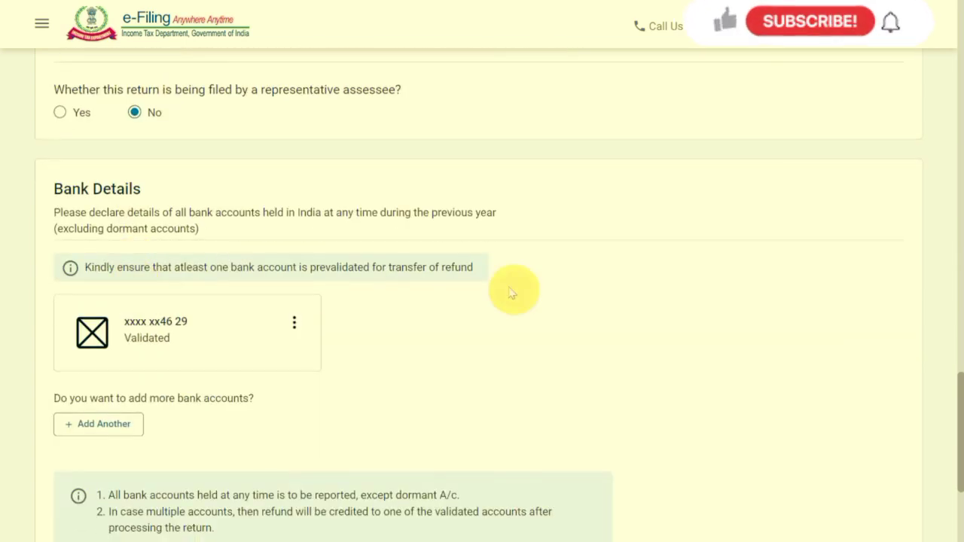
{"action": "scroll", "coordinate": [590, 388], "scroll_direction": "down", "scroll_amount": 1}
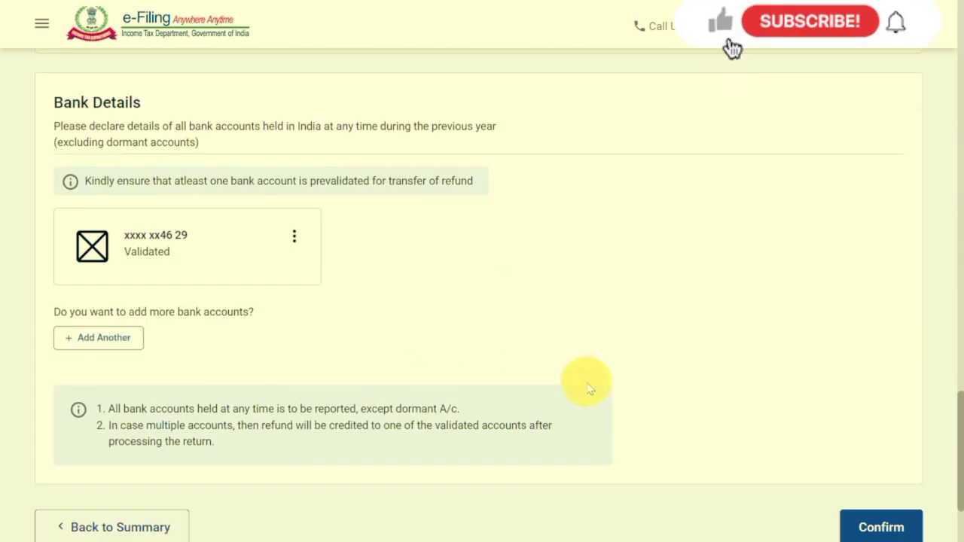
{"action": "scroll", "coordinate": [761, 346], "scroll_direction": "down", "scroll_amount": 2}
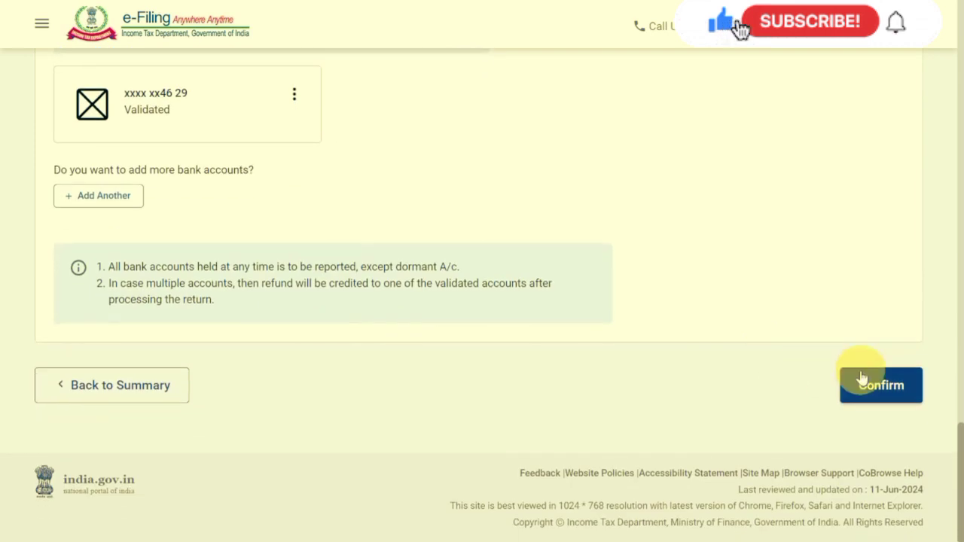
{"action": "left_click", "coordinate": [882, 387]}
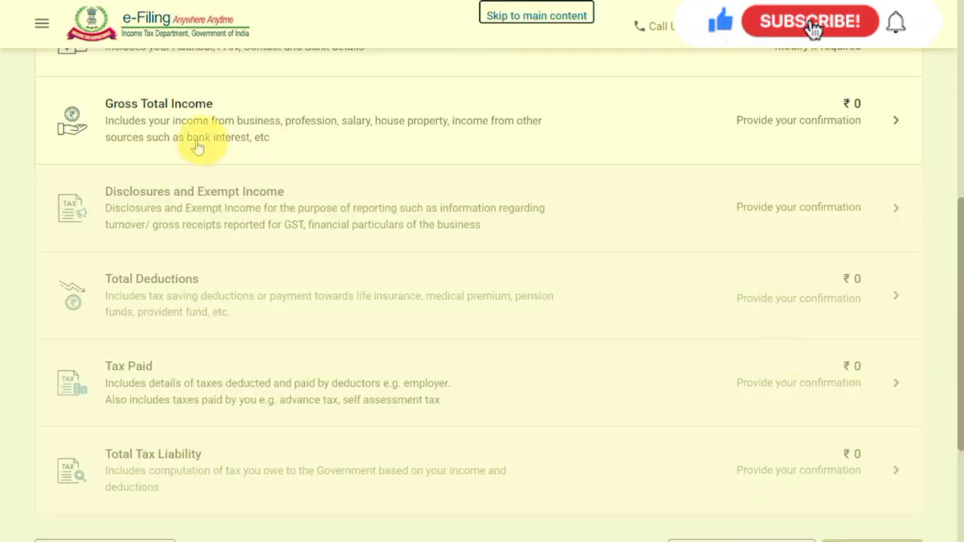
Open Gross Total Income and continue past the salary exemption questions to the income source details.
{"action": "left_click", "coordinate": [264, 132]}
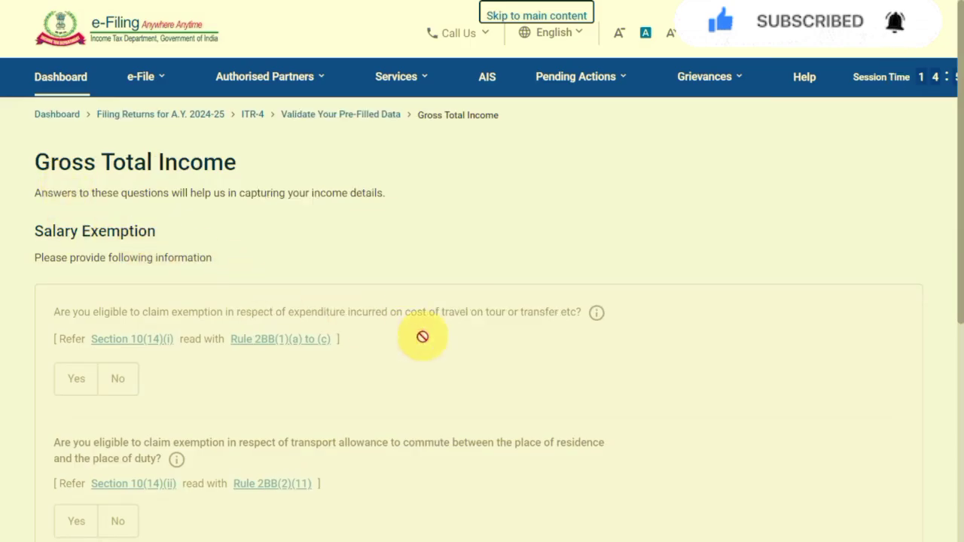
{"action": "scroll", "coordinate": [422, 337], "scroll_direction": "down", "scroll_amount": 4}
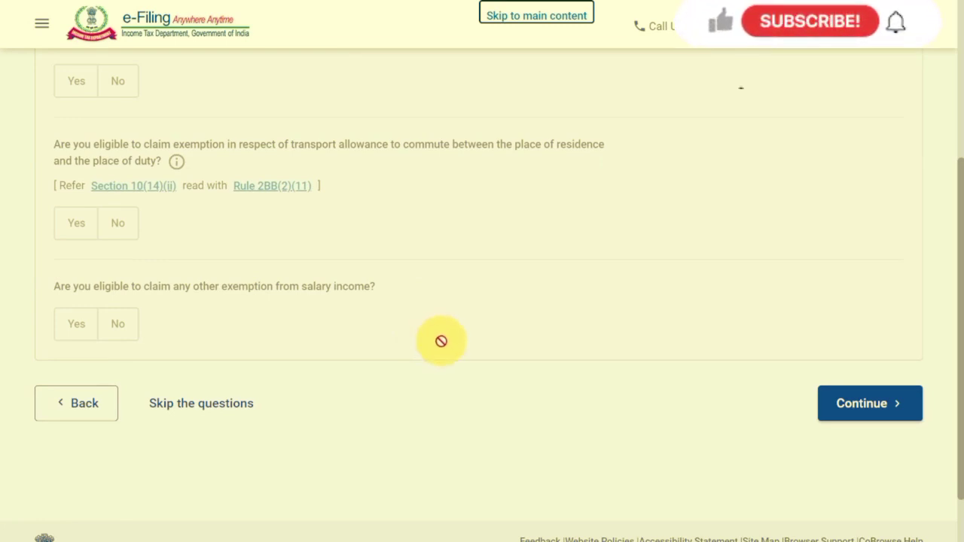
{"action": "left_click", "coordinate": [854, 407]}
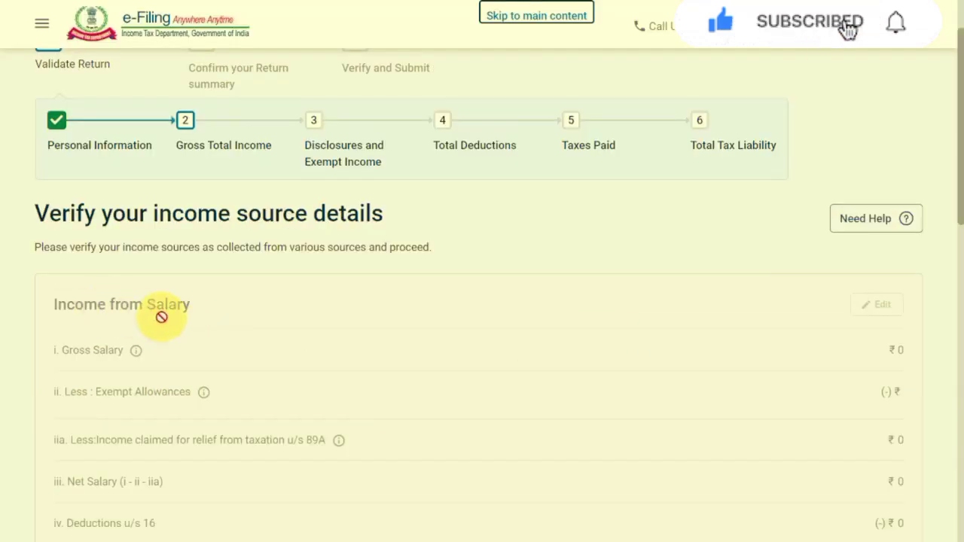
{"action": "scroll", "coordinate": [161, 316], "scroll_direction": "down", "scroll_amount": 3}
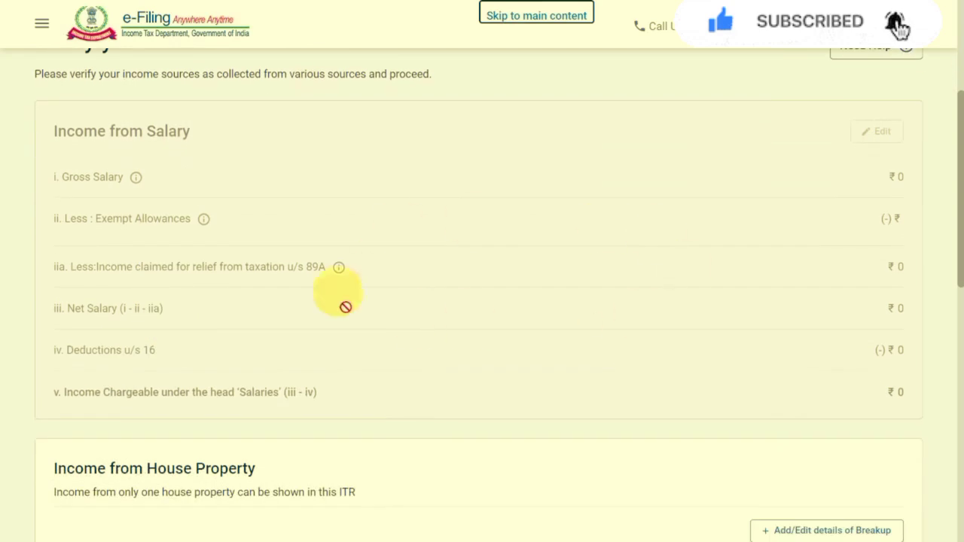
Open the business income details and enter ₹25,40,500 as section 44AD gross turnover received through bank or prescribed electronic modes.
{"action": "scroll", "coordinate": [377, 373], "scroll_direction": "down", "scroll_amount": 3}
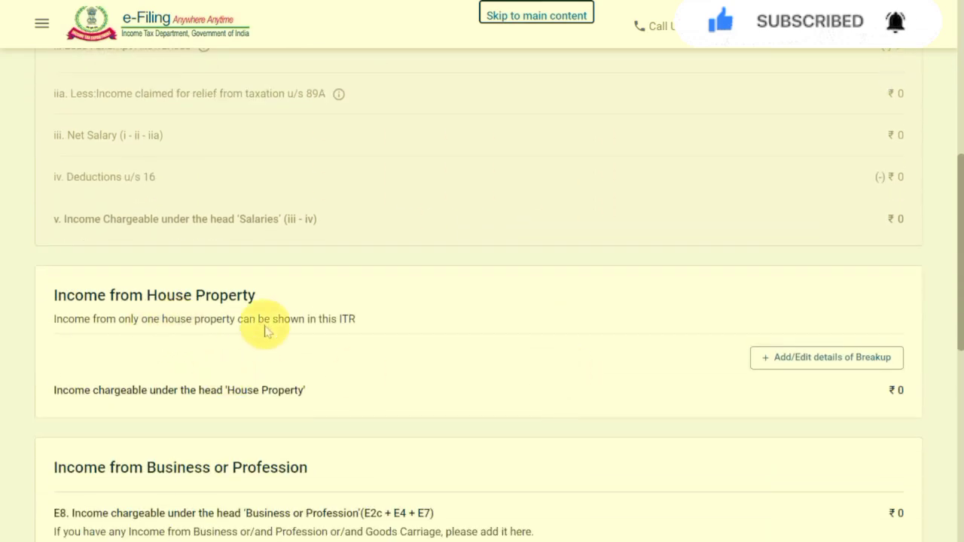
{"action": "scroll", "coordinate": [264, 329], "scroll_direction": "down", "scroll_amount": 3}
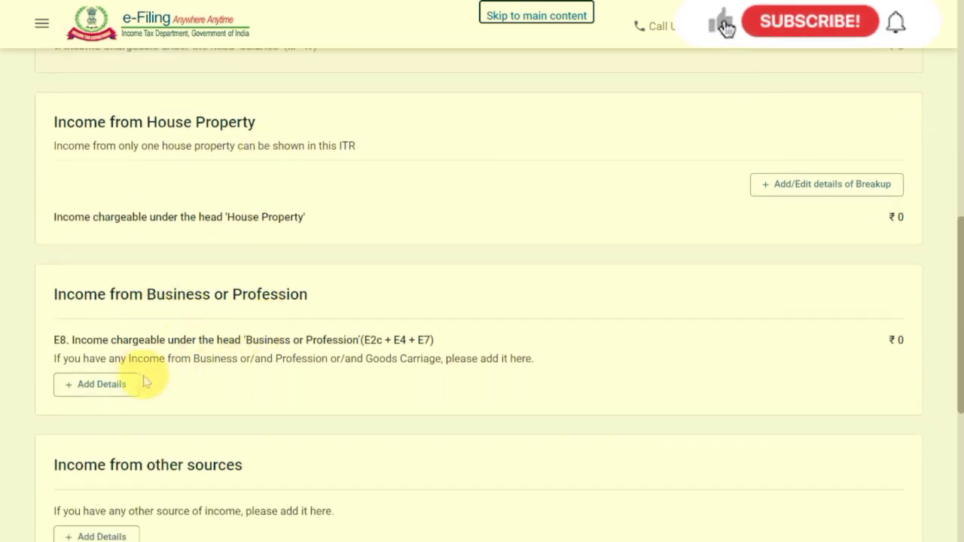
{"action": "left_click", "coordinate": [102, 385]}
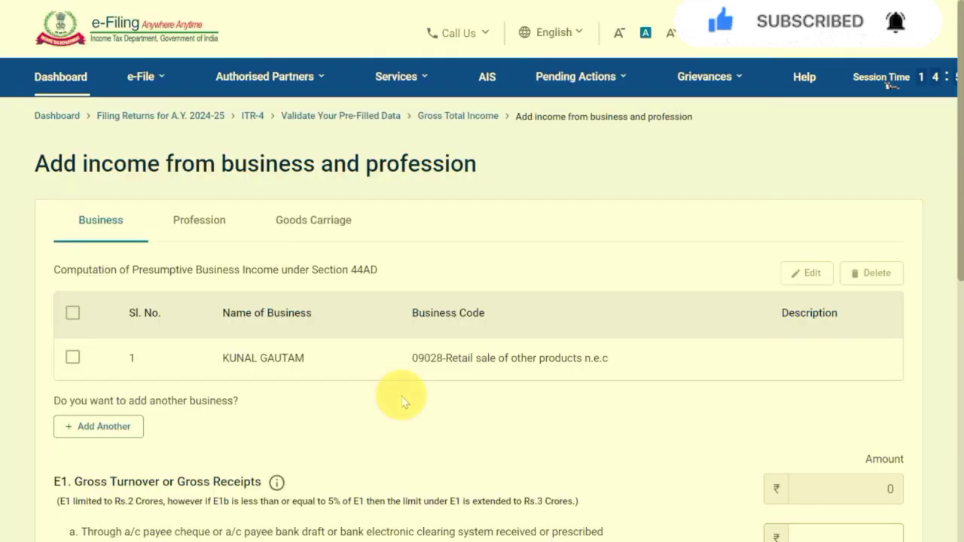
{"action": "scroll", "coordinate": [402, 402], "scroll_direction": "down", "scroll_amount": 2}
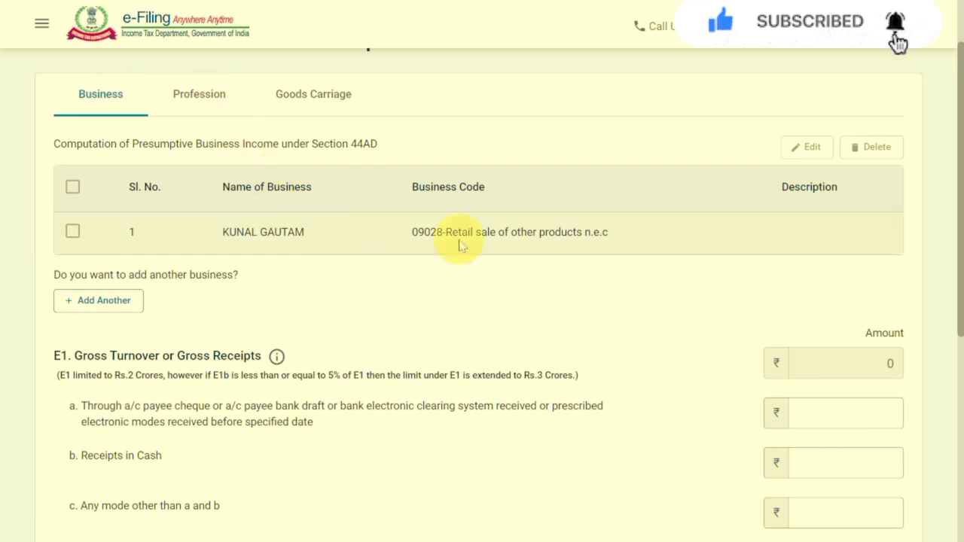
{"action": "scroll", "coordinate": [501, 269], "scroll_direction": "down", "scroll_amount": 1}
{"action": "scroll", "coordinate": [501, 269], "scroll_direction": "down", "scroll_amount": 1}
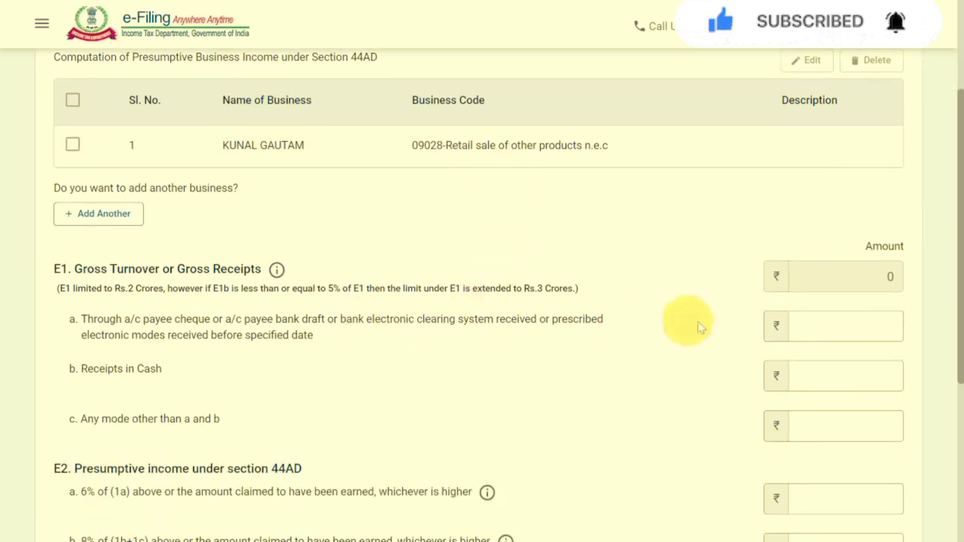
{"action": "left_click", "coordinate": [840, 326]}
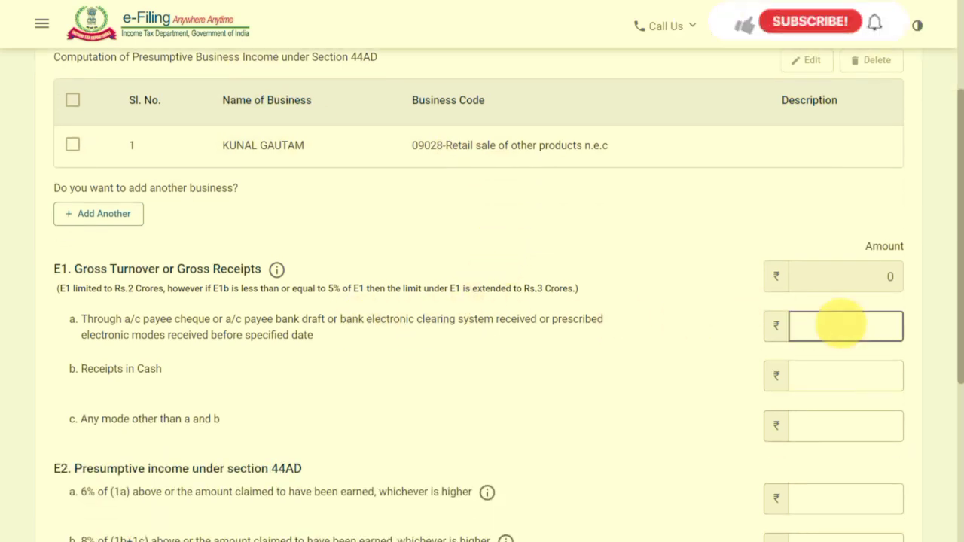
{"action": "type", "text": "25,40,500"}
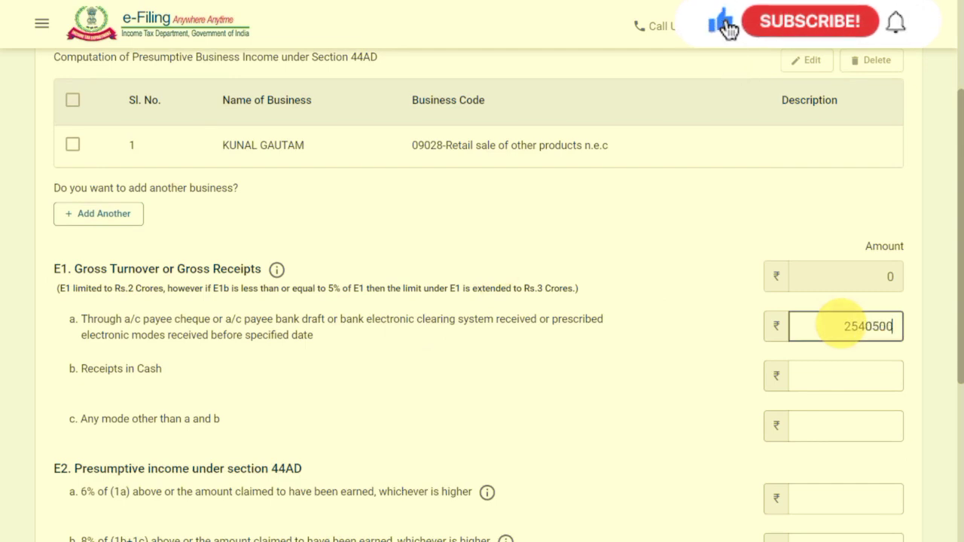
{"action": "left_click", "coordinate": [689, 212]}
Check the 44AD income in ITR COMPUTATION.pdf, enter ₹6,20,500 as presumptive income in the 6% line and add the business income.
{"action": "scroll", "coordinate": [694, 219], "scroll_direction": "down", "scroll_amount": 1}
{"action": "key", "text": "alt+Tab"}
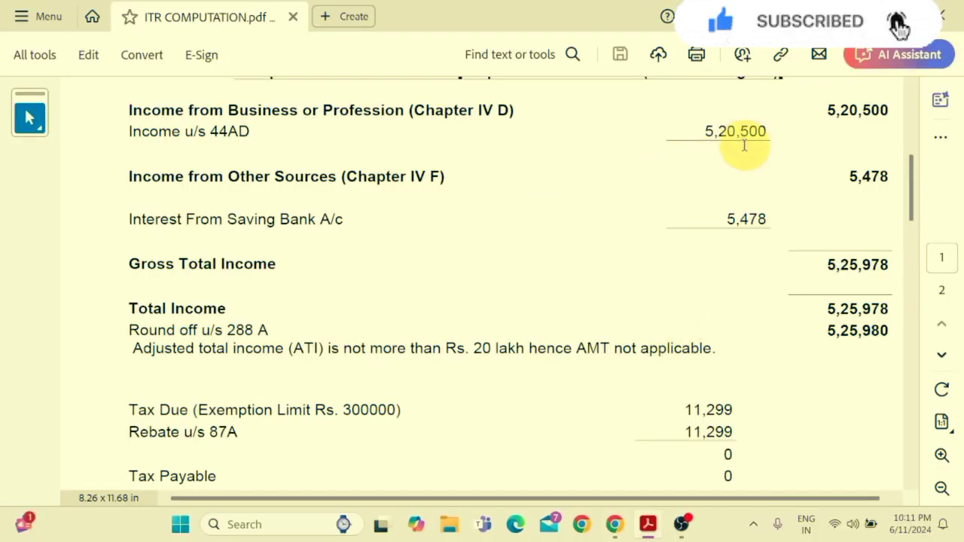
{"action": "key", "text": "alt+Tab"}
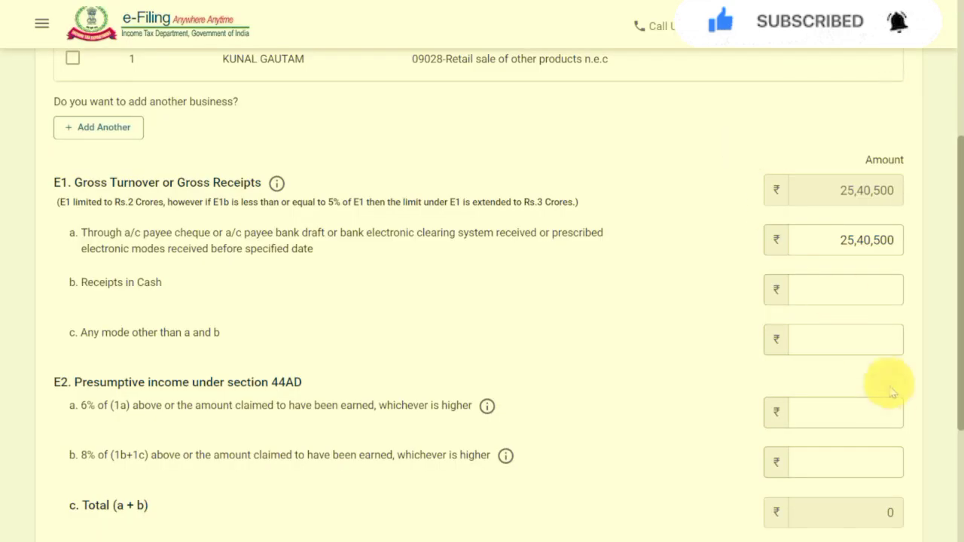
{"action": "left_click", "coordinate": [874, 410]}
{"action": "type", "text": "620"}
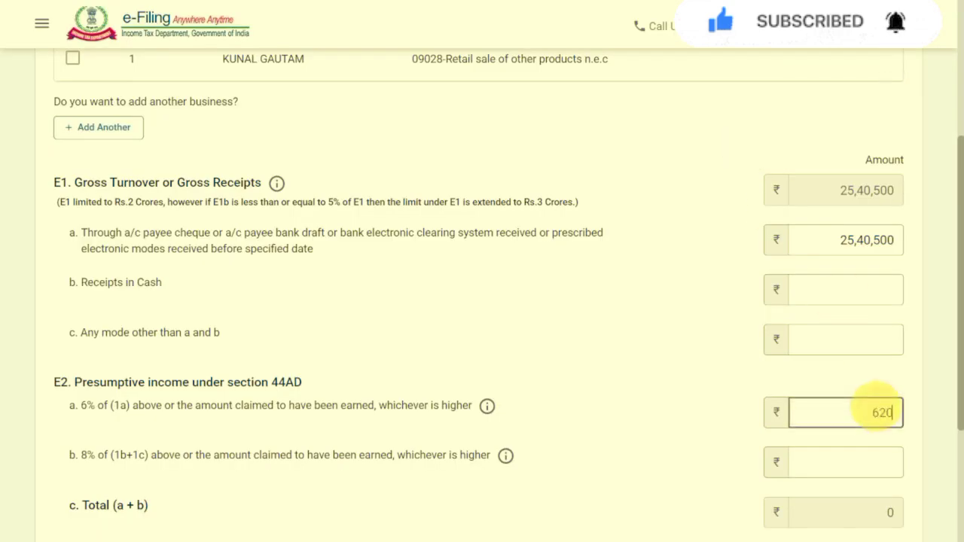
{"action": "type", "text": "500"}
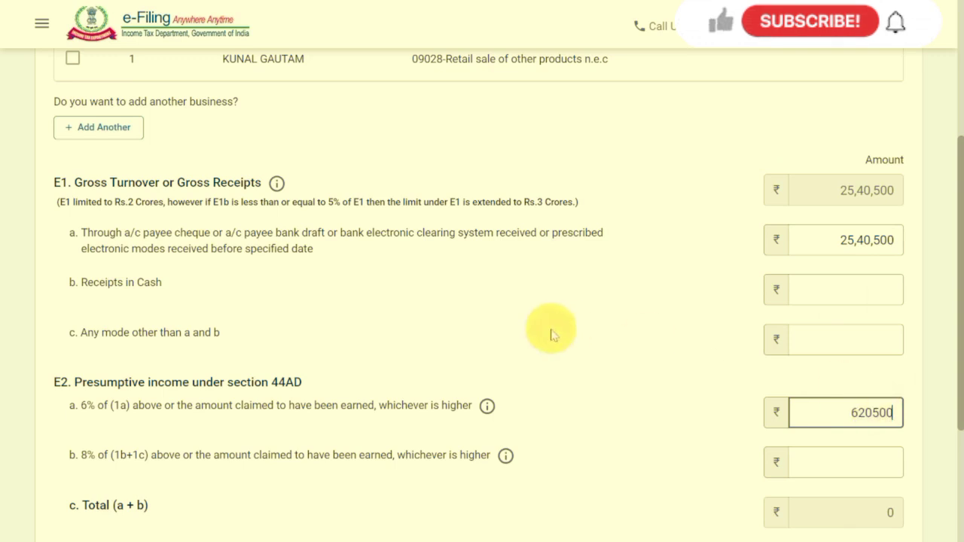
{"action": "left_click", "coordinate": [646, 354]}
{"action": "scroll", "coordinate": [646, 354], "scroll_direction": "down", "scroll_amount": 2}
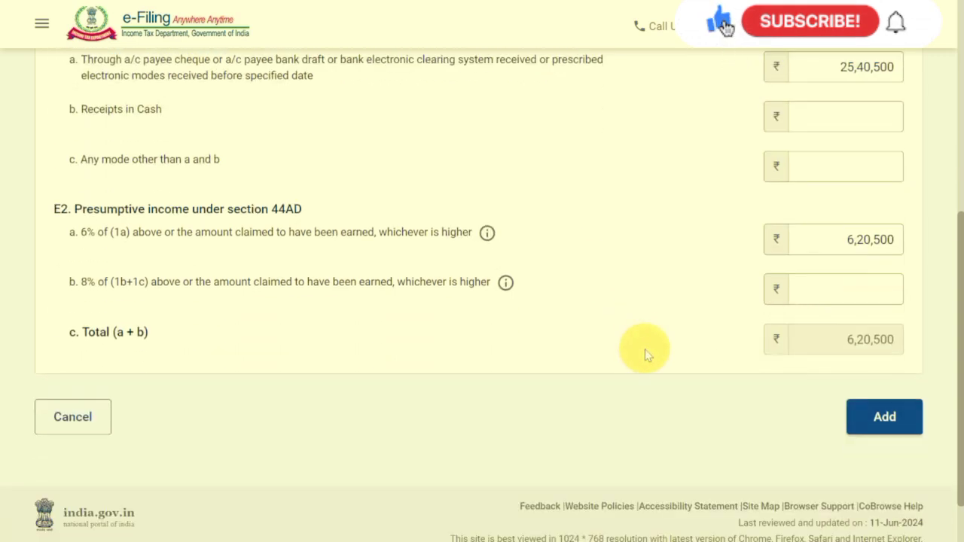
{"action": "left_click", "coordinate": [880, 419]}
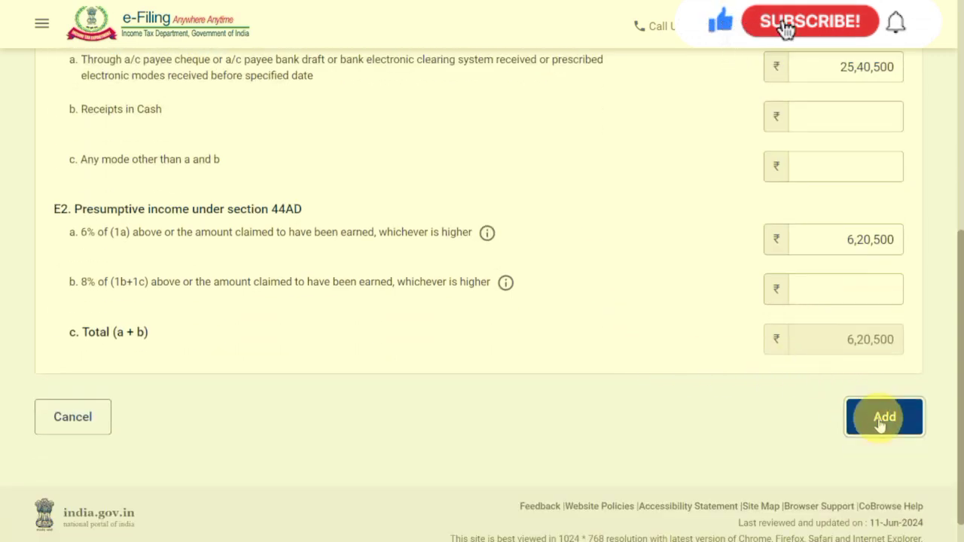
Declare savings bank interest of ₹5,478 as income from other sources, checking it against the computation PDF, and confirm the gross total income.
{"action": "scroll", "coordinate": [730, 348], "scroll_direction": "down", "scroll_amount": 5}
{"action": "scroll", "coordinate": [730, 348], "scroll_direction": "down", "scroll_amount": 8}
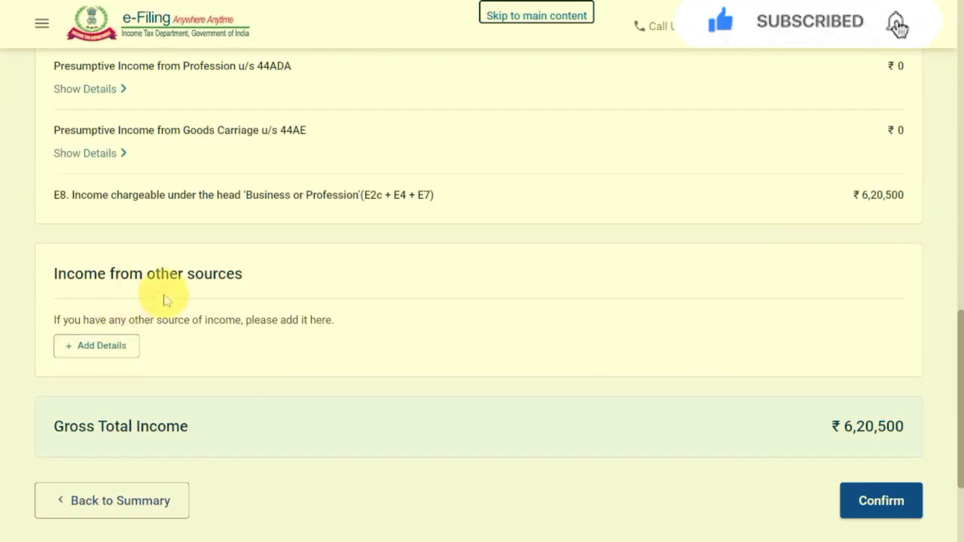
{"action": "left_click", "coordinate": [119, 350]}
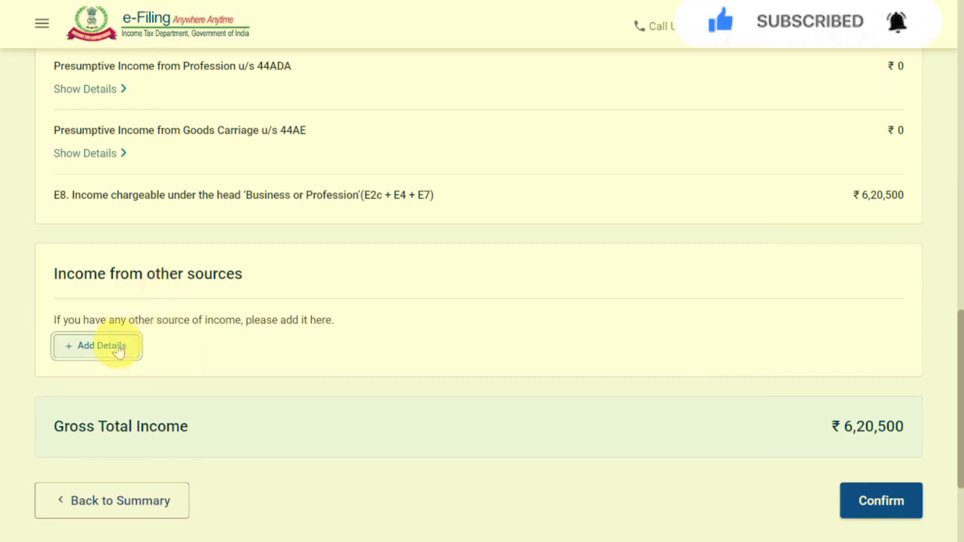
{"action": "key", "text": "alt+Tab"}
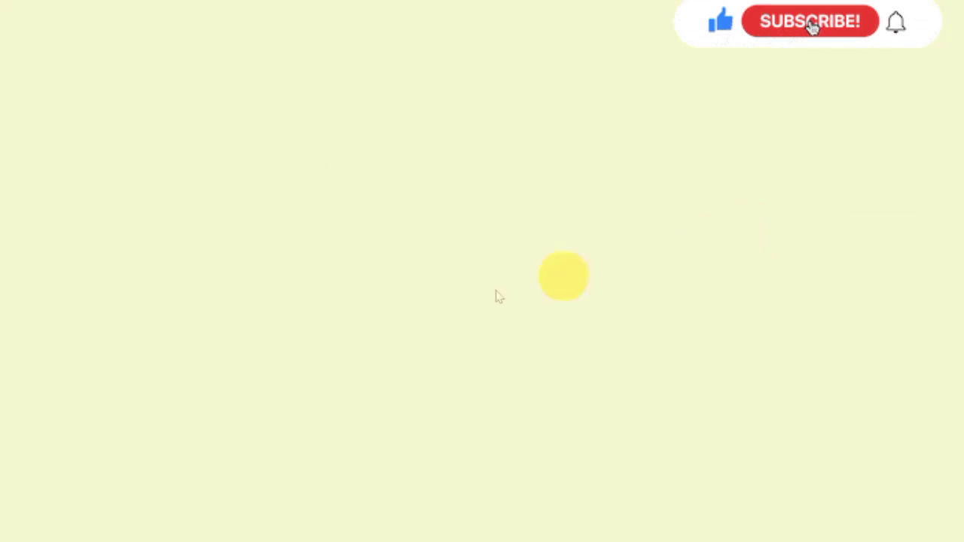
{"action": "left_click", "coordinate": [74, 290]}
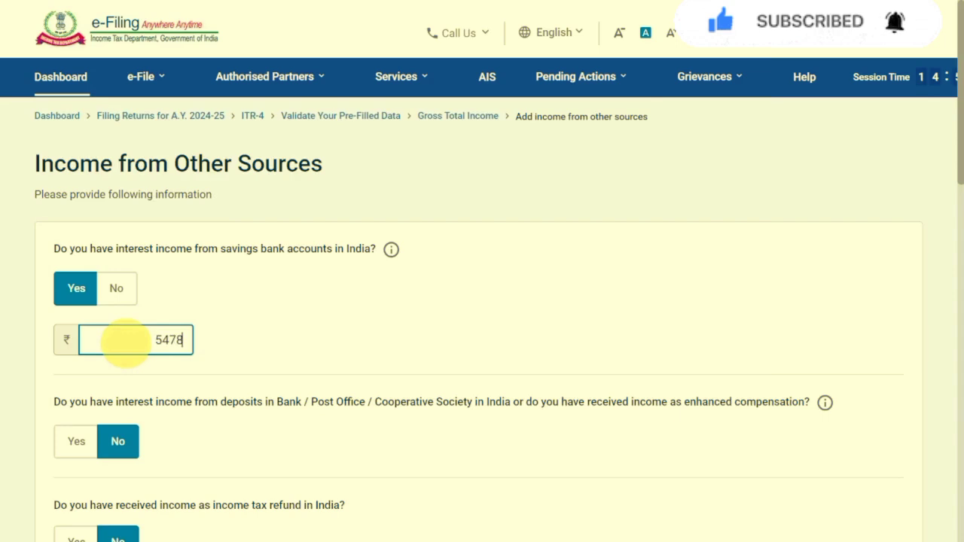
{"action": "left_click", "coordinate": [411, 330]}
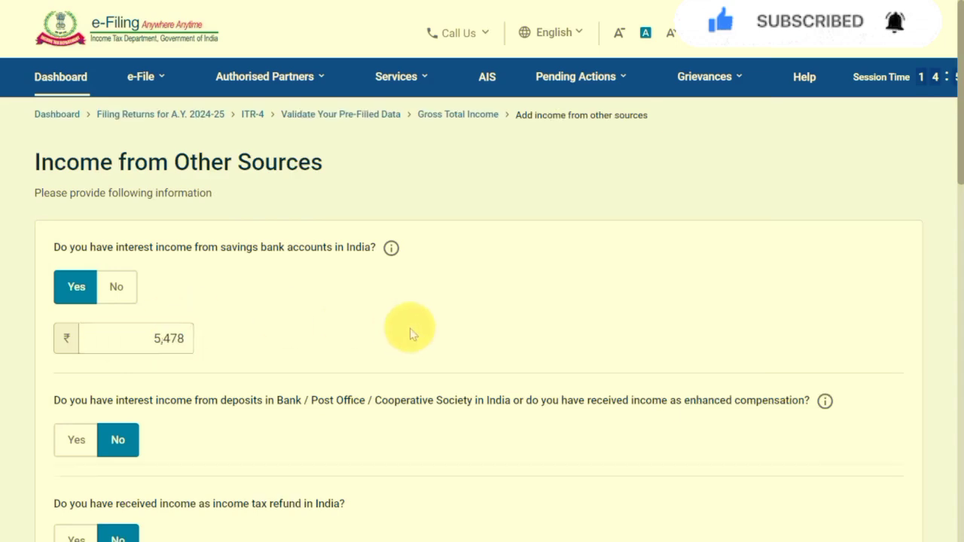
{"action": "scroll", "coordinate": [411, 330], "scroll_direction": "down", "scroll_amount": 15}
{"action": "left_click", "coordinate": [863, 333]}
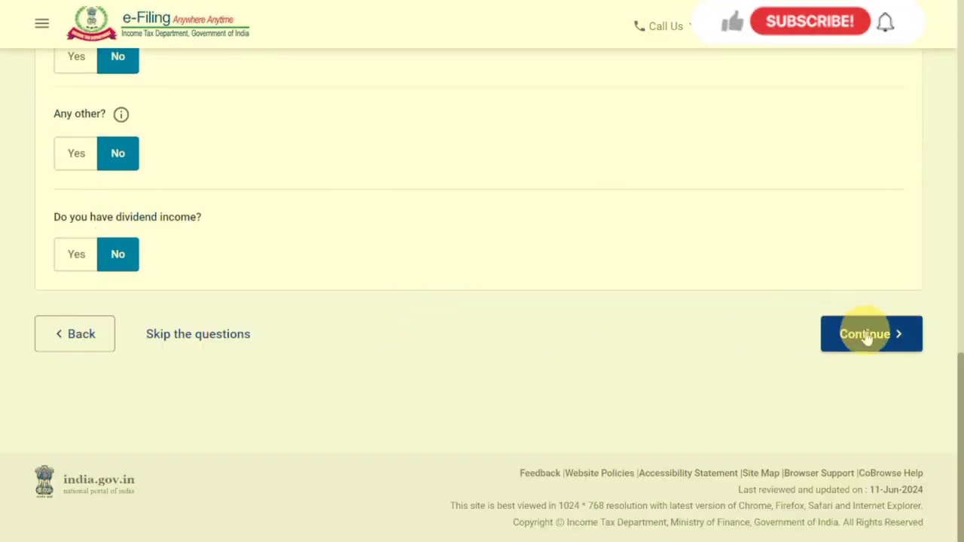
{"action": "scroll", "coordinate": [619, 278], "scroll_direction": "down", "scroll_amount": 15}
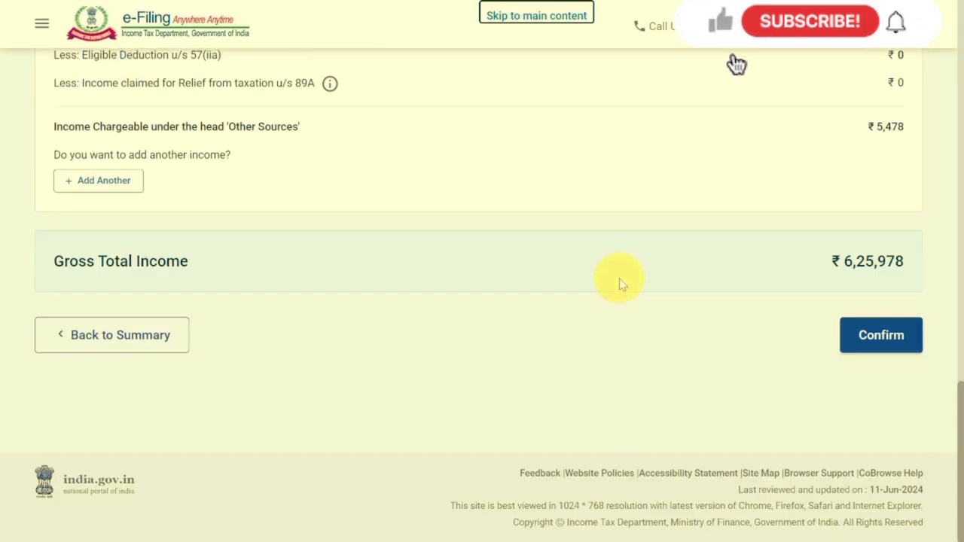
{"action": "left_click", "coordinate": [918, 348]}
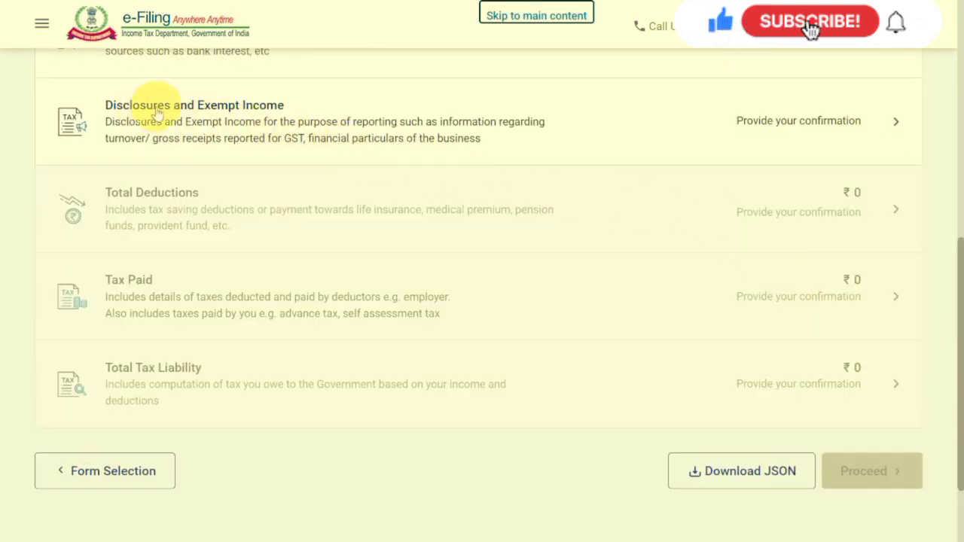
In Disclosures and Exempt Income, open Financial Particulars of the business and examine its liability and asset fields, including the mandatory ones.
{"action": "left_click", "coordinate": [217, 109]}
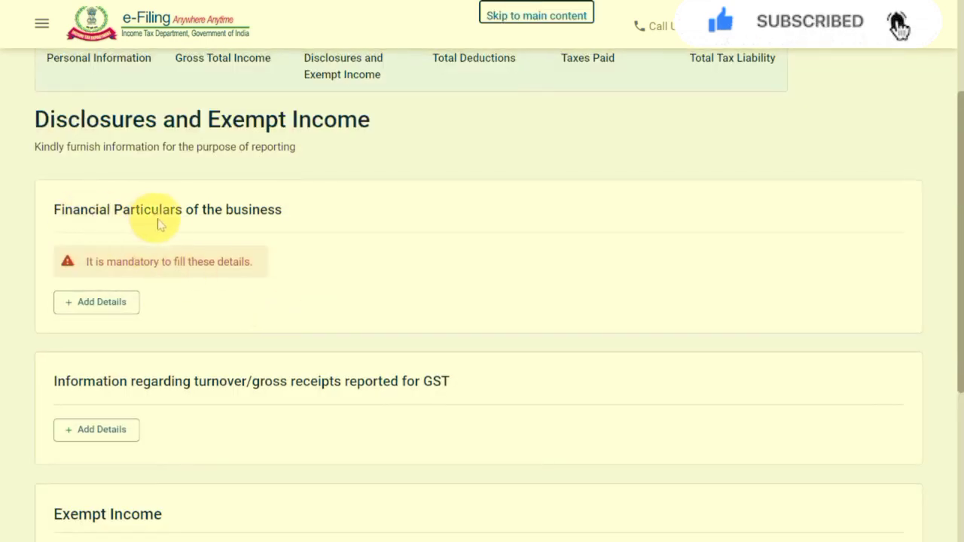
{"action": "left_click", "coordinate": [117, 310]}
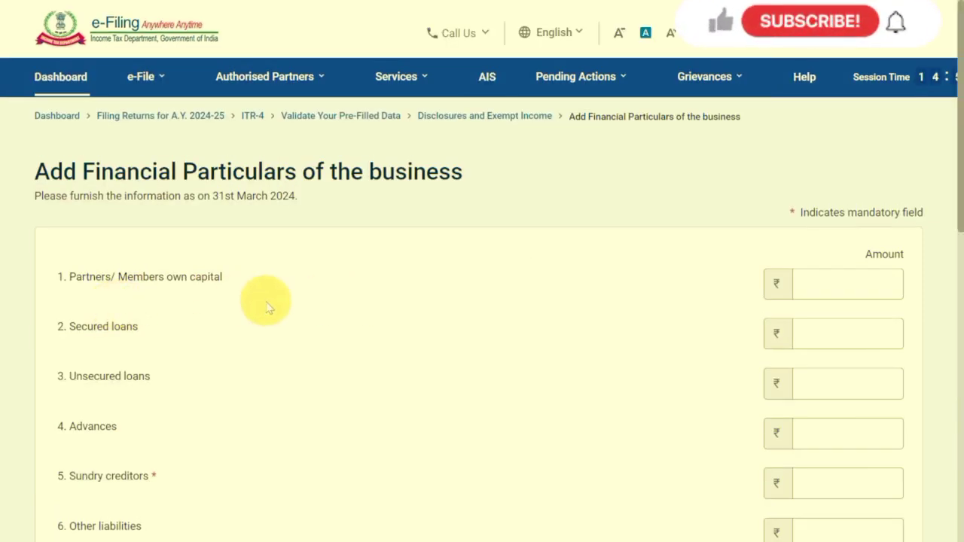
{"action": "scroll", "coordinate": [265, 304], "scroll_direction": "down", "scroll_amount": 6}
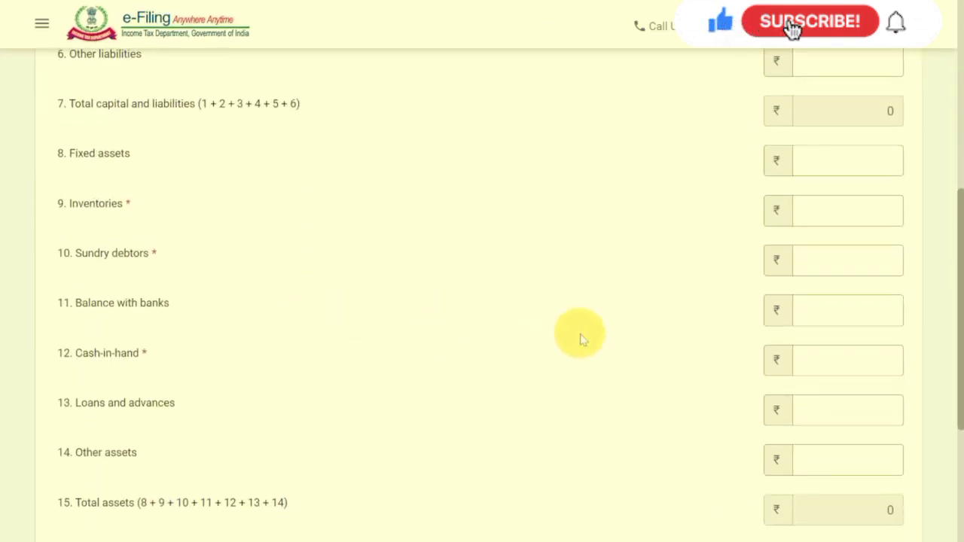
{"action": "scroll", "coordinate": [580, 340], "scroll_direction": "up", "scroll_amount": 2}
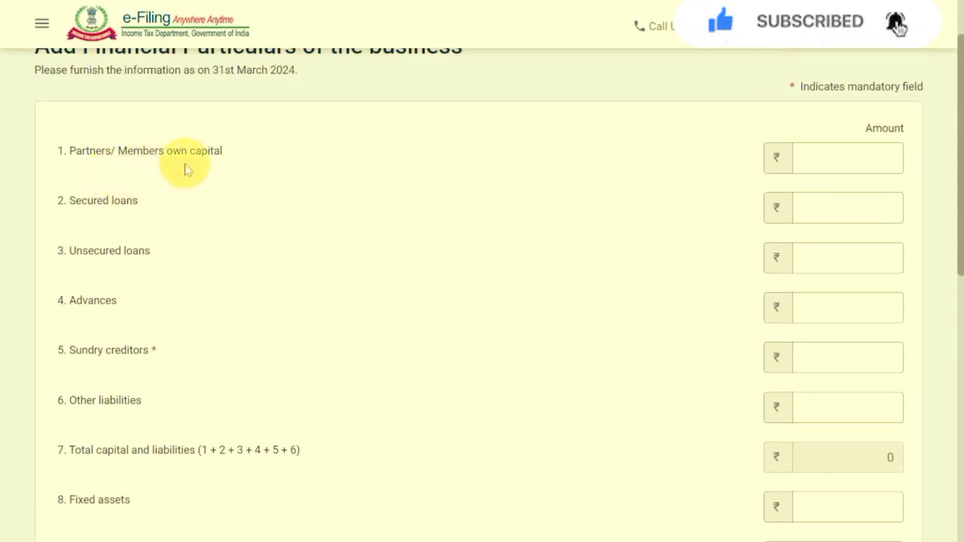
{"action": "left_click", "coordinate": [94, 304]}
{"action": "left_click", "coordinate": [112, 359]}
{"action": "scroll", "coordinate": [111, 354], "scroll_direction": "down", "scroll_amount": 1}
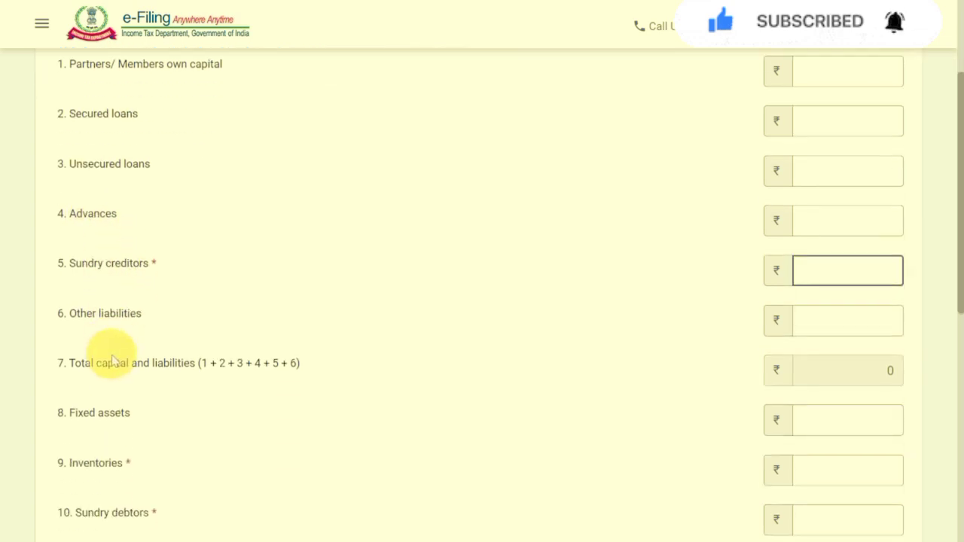
{"action": "left_click", "coordinate": [113, 315]}
{"action": "left_click", "coordinate": [107, 365]}
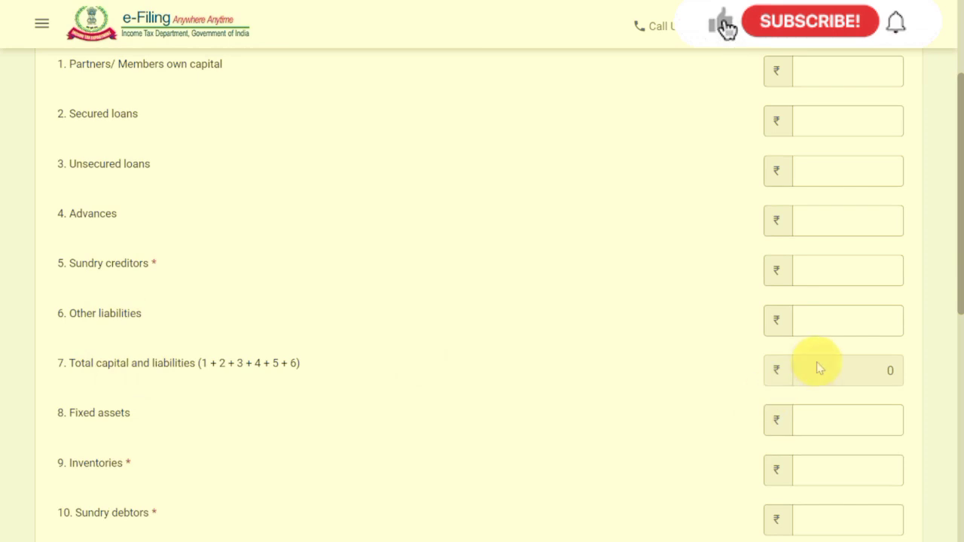
{"action": "scroll", "coordinate": [820, 368], "scroll_direction": "down", "scroll_amount": 2}
{"action": "left_click", "coordinate": [95, 243]}
{"action": "left_click", "coordinate": [89, 299]}
{"action": "left_click", "coordinate": [127, 343]}
{"action": "left_click", "coordinate": [96, 387]}
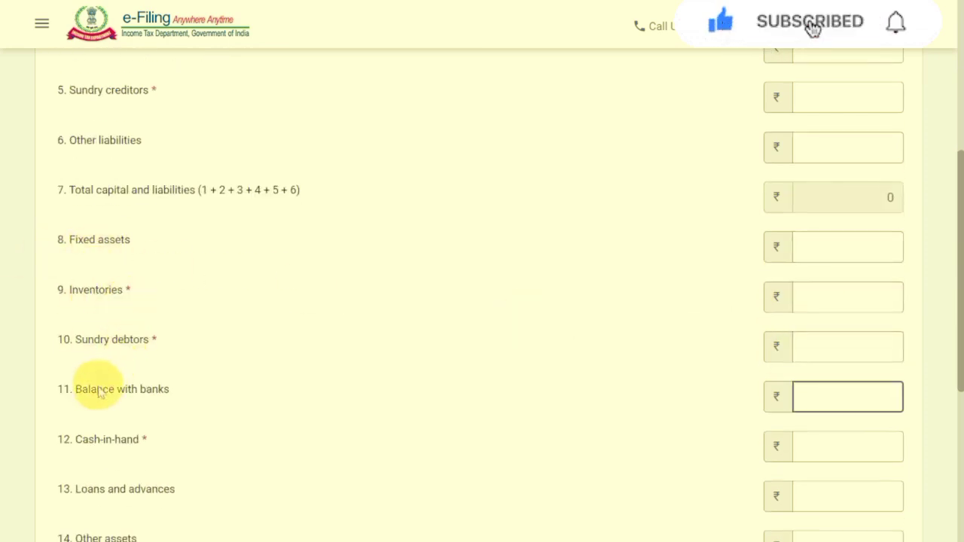
{"action": "scroll", "coordinate": [147, 393], "scroll_direction": "down", "scroll_amount": 1}
{"action": "left_click", "coordinate": [118, 360]}
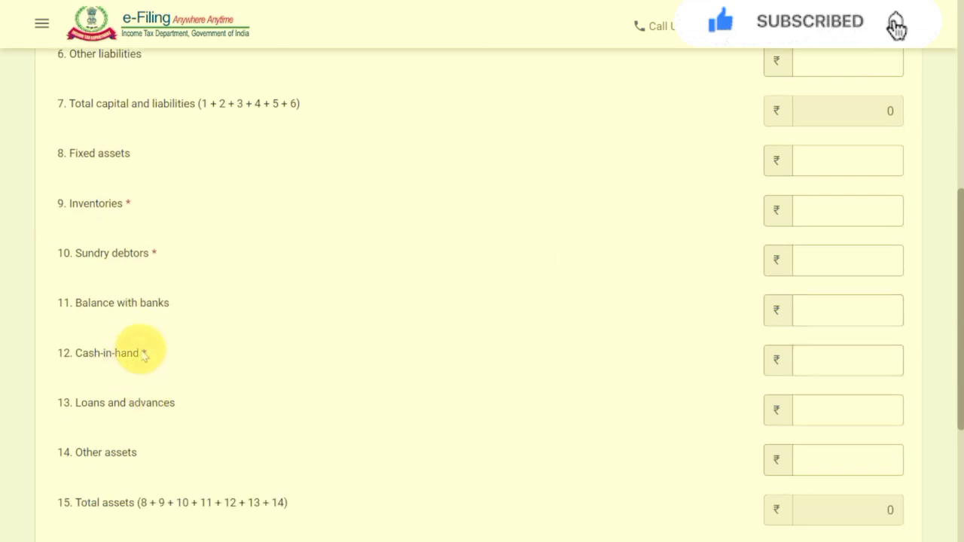
{"action": "left_click", "coordinate": [123, 407]}
{"action": "left_click", "coordinate": [113, 455]}
{"action": "left_click", "coordinate": [130, 504]}
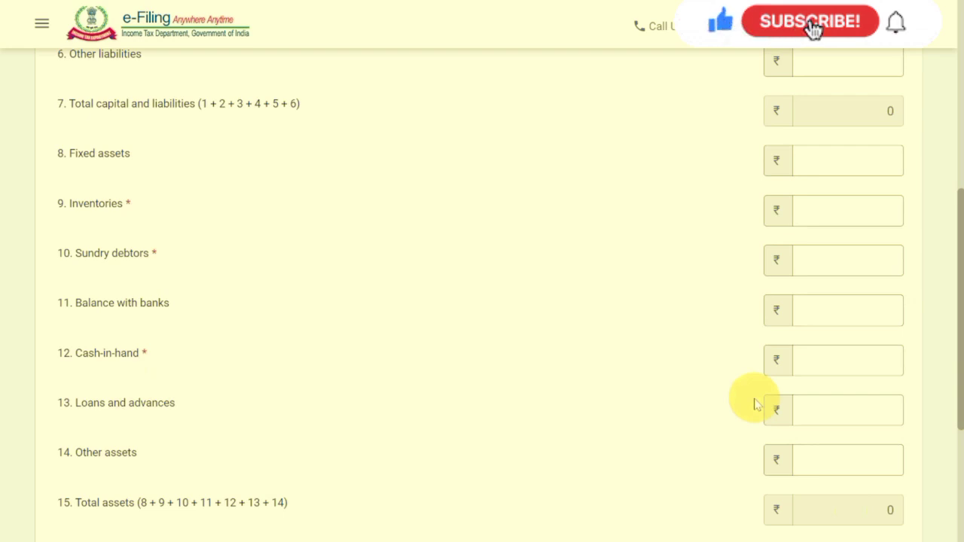
{"action": "scroll", "coordinate": [756, 405], "scroll_direction": "up", "scroll_amount": 10}
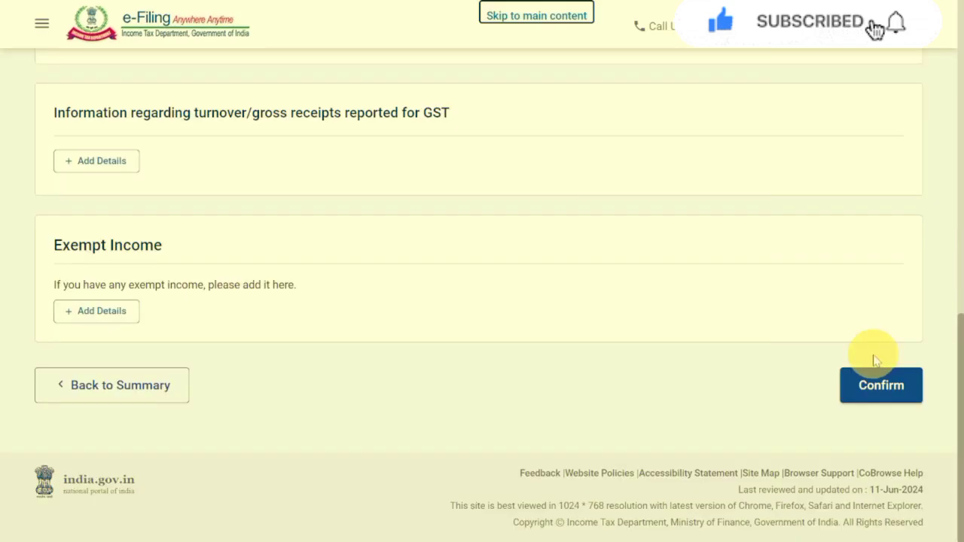
Confirm Disclosures and Exempt Income, and confirm Total Deductions without claiming any deduction, leaving the section 80CCD(2) question unanswered.
{"action": "left_click", "coordinate": [889, 386]}
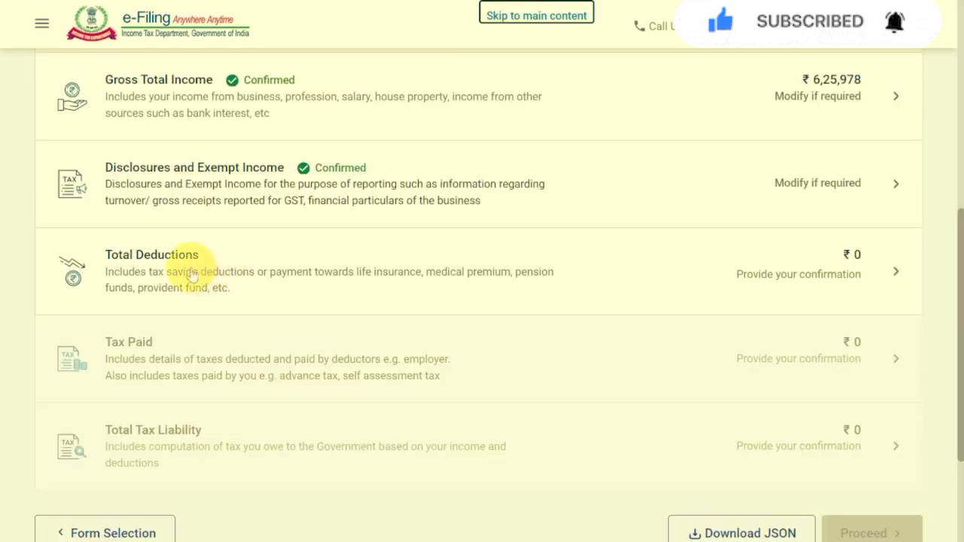
{"action": "left_click", "coordinate": [226, 264]}
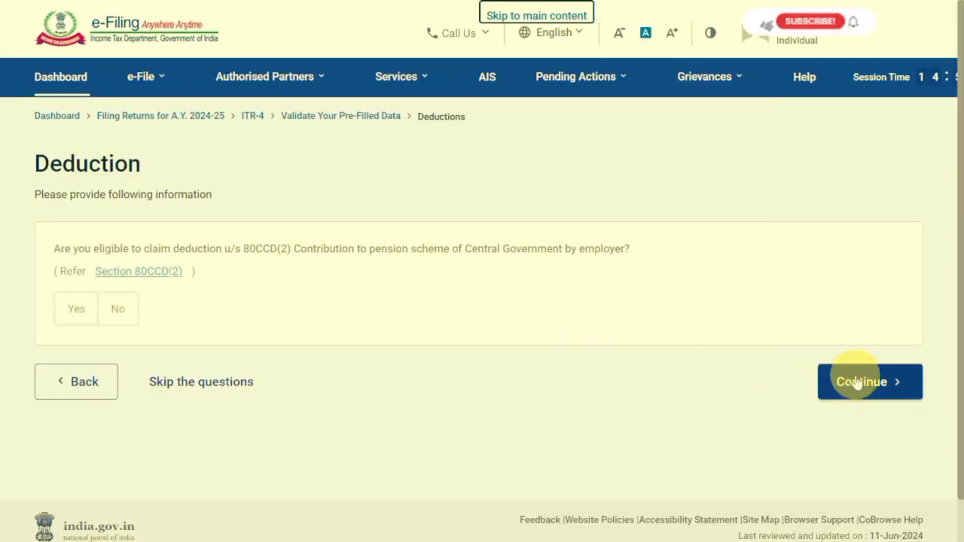
{"action": "left_click", "coordinate": [863, 384]}
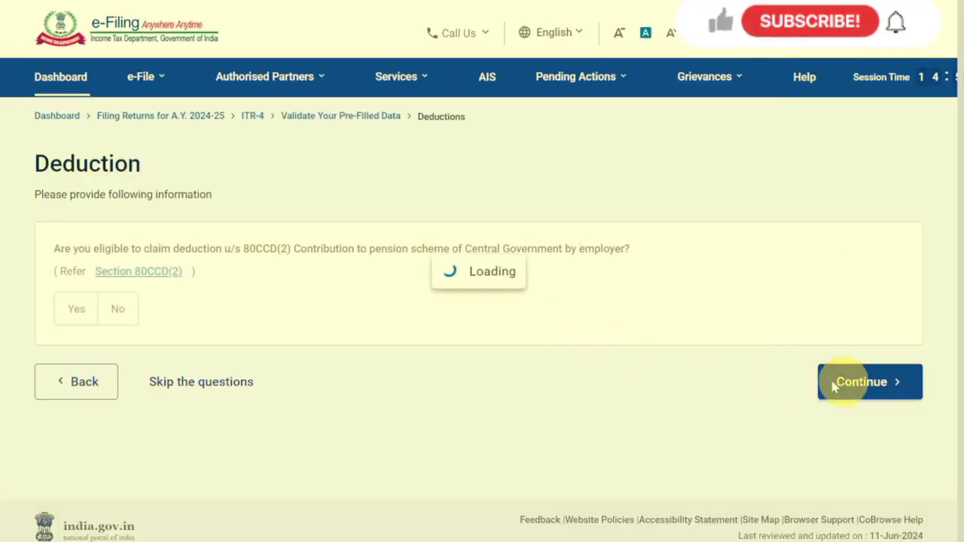
{"action": "scroll", "coordinate": [775, 372], "scroll_direction": "down", "scroll_amount": 5}
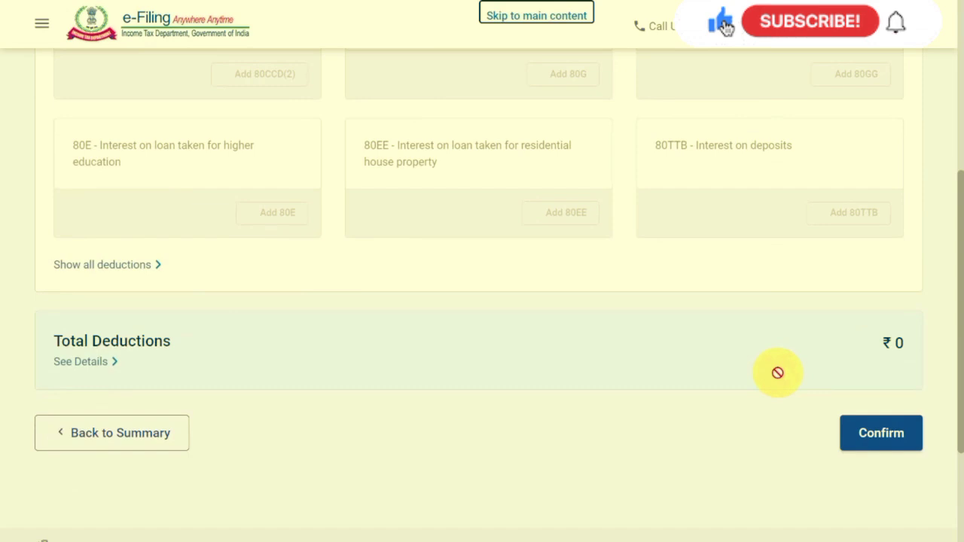
{"action": "left_click", "coordinate": [877, 437]}
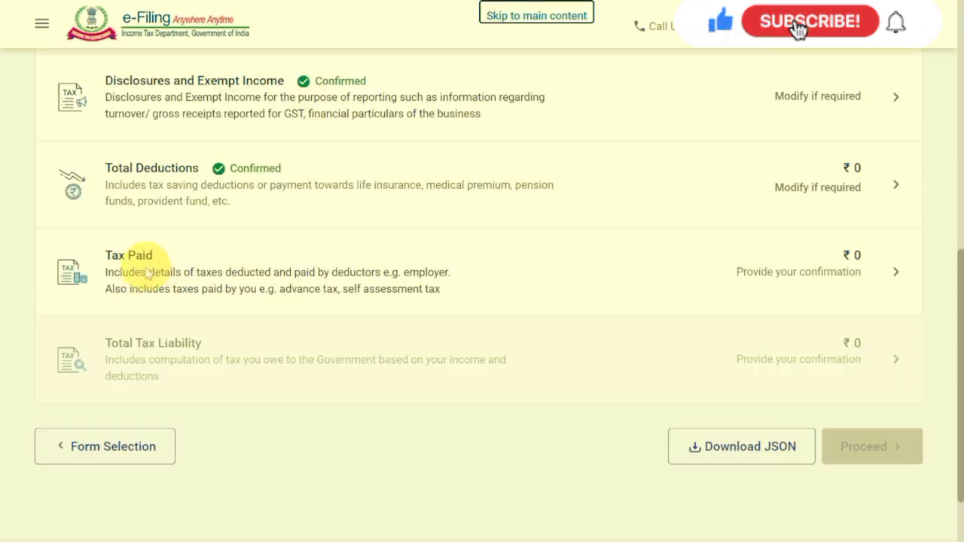
Check the TDS, TCS, advance tax and self-assessment tax entries in the Tax Paid schedule and confirm it without adding any.
{"action": "left_click", "coordinate": [487, 276]}
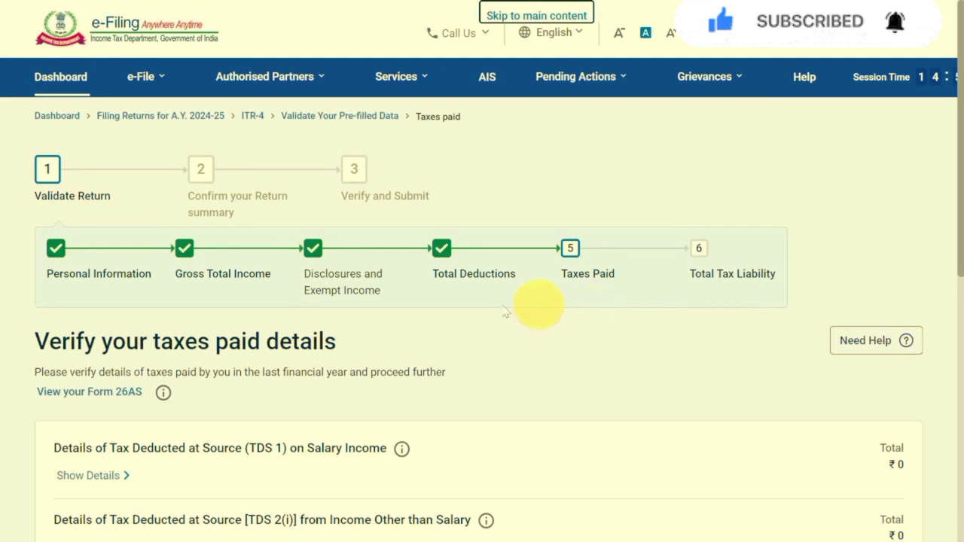
{"action": "scroll", "coordinate": [631, 384], "scroll_direction": "down", "scroll_amount": 1}
{"action": "scroll", "coordinate": [629, 379], "scroll_direction": "down", "scroll_amount": 6}
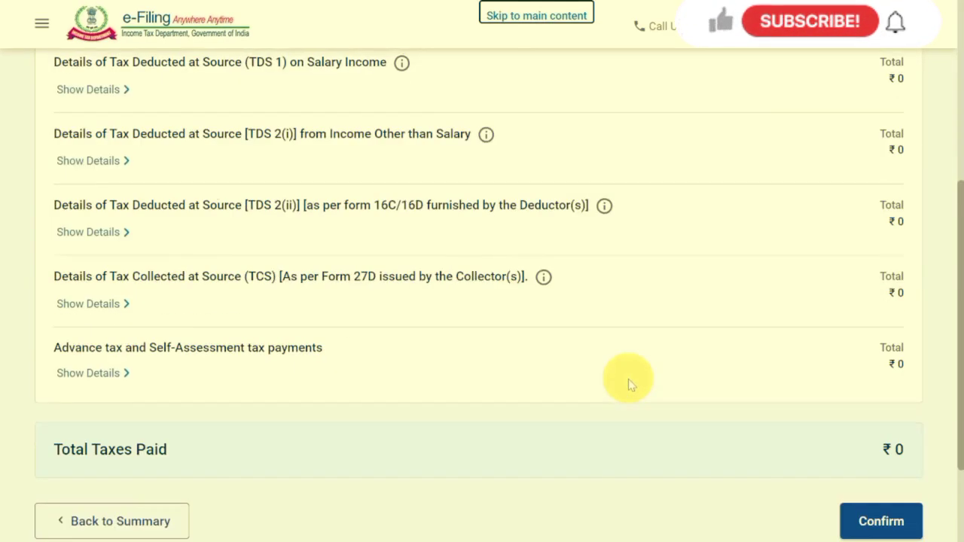
{"action": "left_click", "coordinate": [874, 388]}
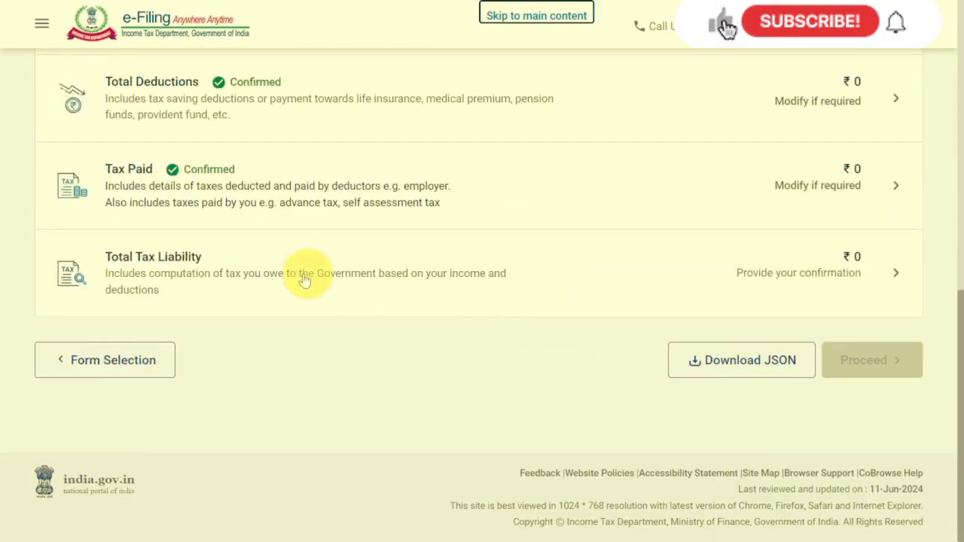
Verify the income and tax computation in Total Tax Liability, confirm the schedule and proceed to the tax summary of the return.
{"action": "left_click", "coordinate": [752, 276]}
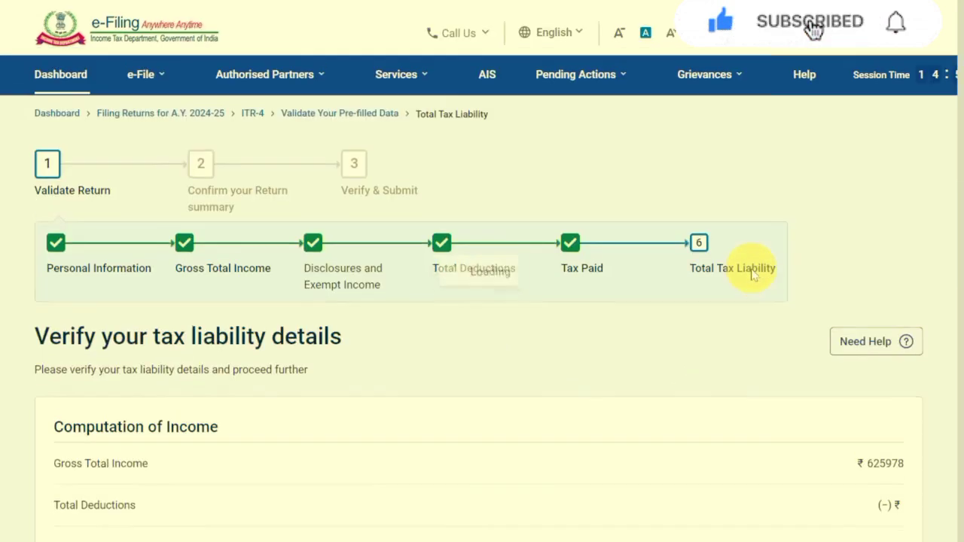
{"action": "scroll", "coordinate": [751, 275], "scroll_direction": "down", "scroll_amount": 3}
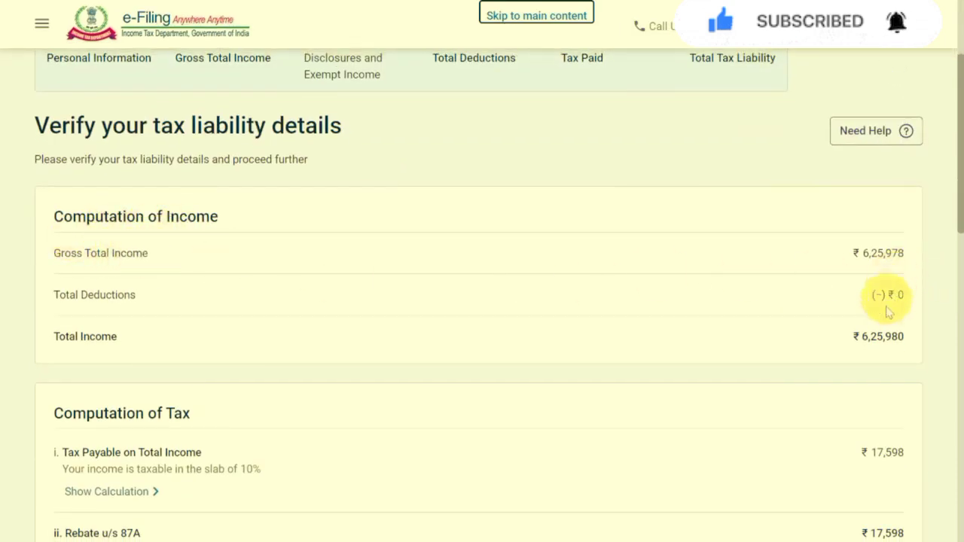
{"action": "scroll", "coordinate": [886, 313], "scroll_direction": "down", "scroll_amount": 9}
{"action": "scroll", "coordinate": [886, 319], "scroll_direction": "down", "scroll_amount": 3}
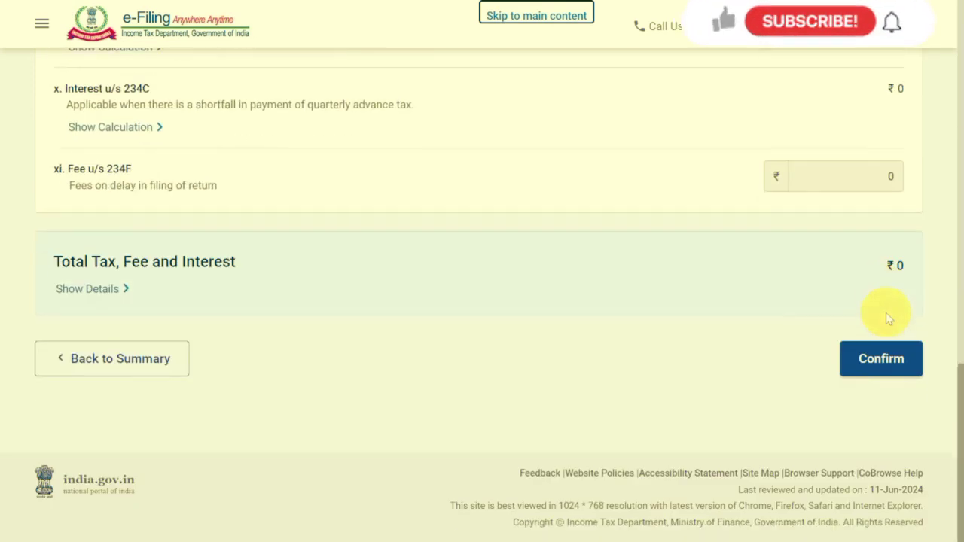
{"action": "left_click", "coordinate": [886, 361]}
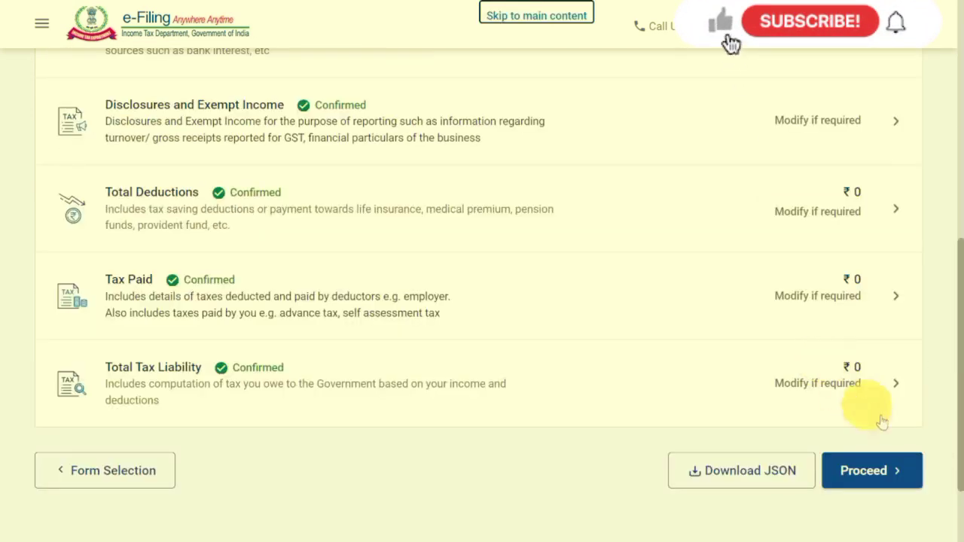
{"action": "left_click", "coordinate": [872, 474]}
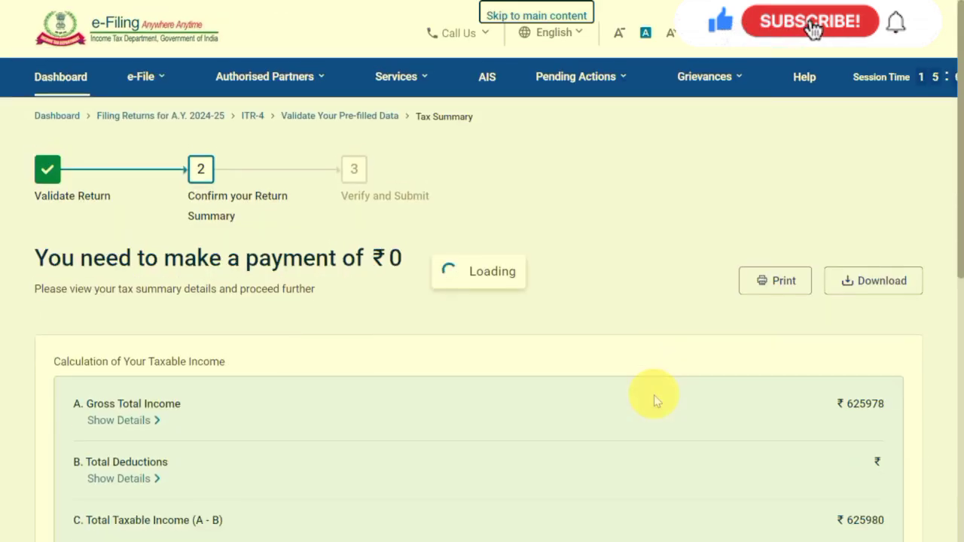
{"action": "scroll", "coordinate": [654, 395], "scroll_direction": "down", "scroll_amount": 10}
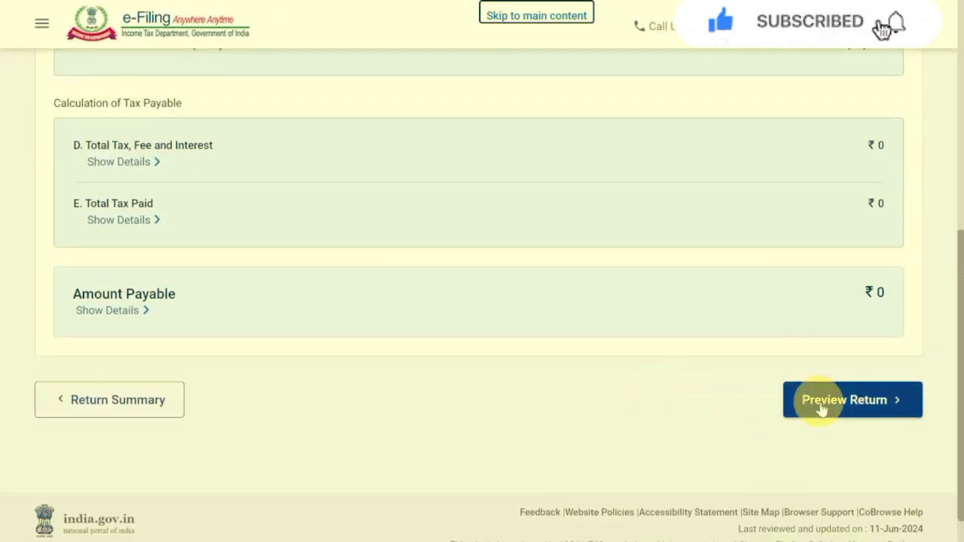